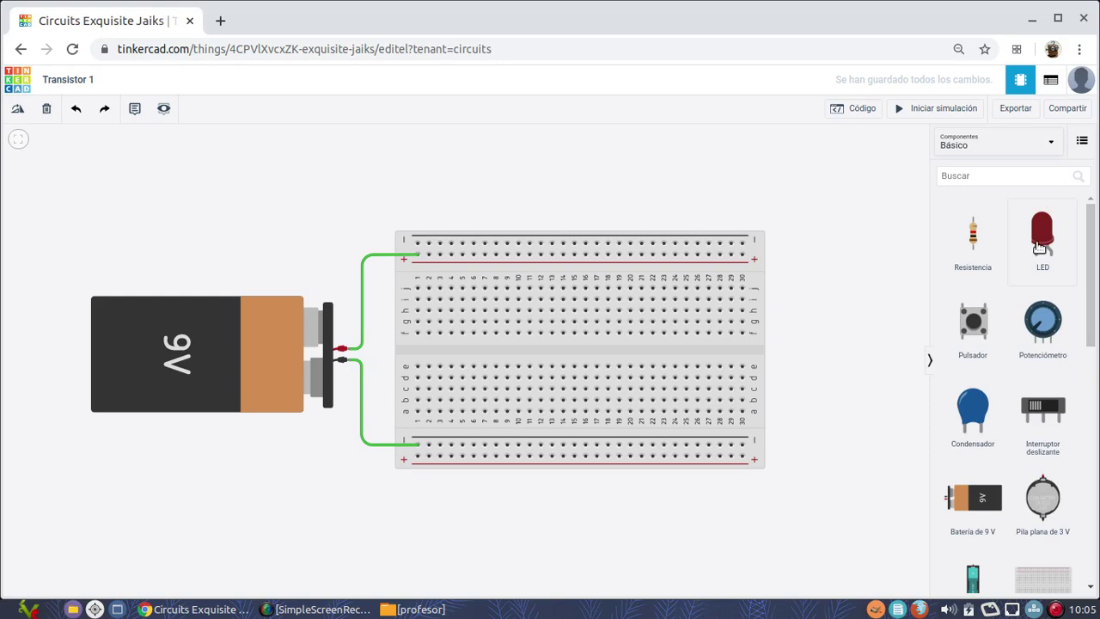
# Place an NPN transistor (BJT) at the middle of the breadboard with its legs in holes e16, e17 and e18
pyautogui.scroll(-3, 1006, 258)
pyautogui.scroll(-4, 1007, 285)
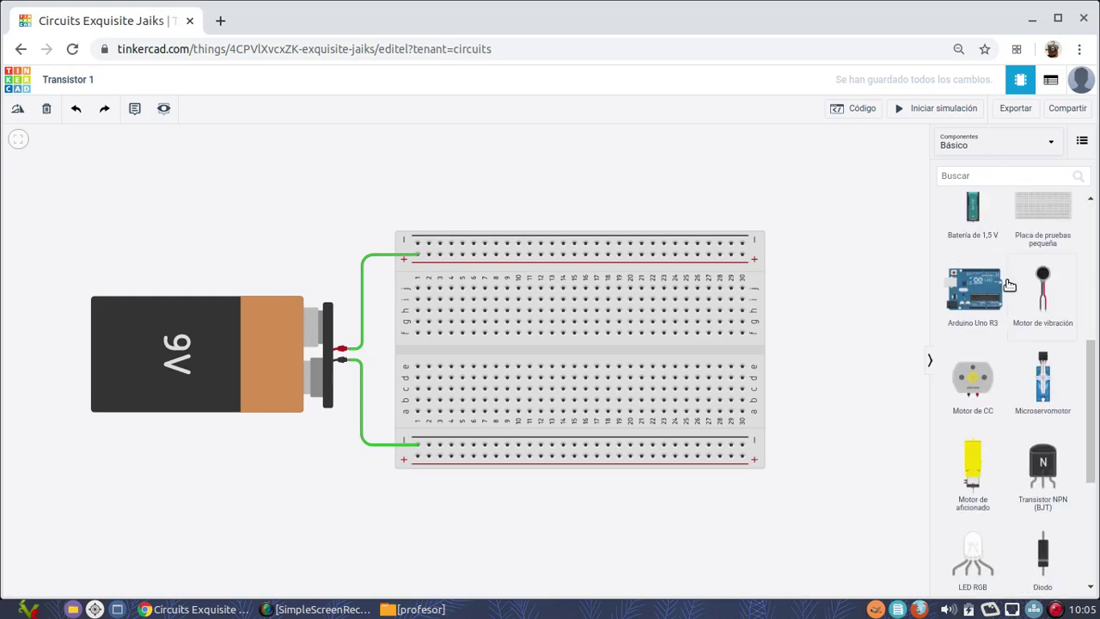
pyautogui.moveTo(1049, 347); pyautogui.dragTo(601, 369)
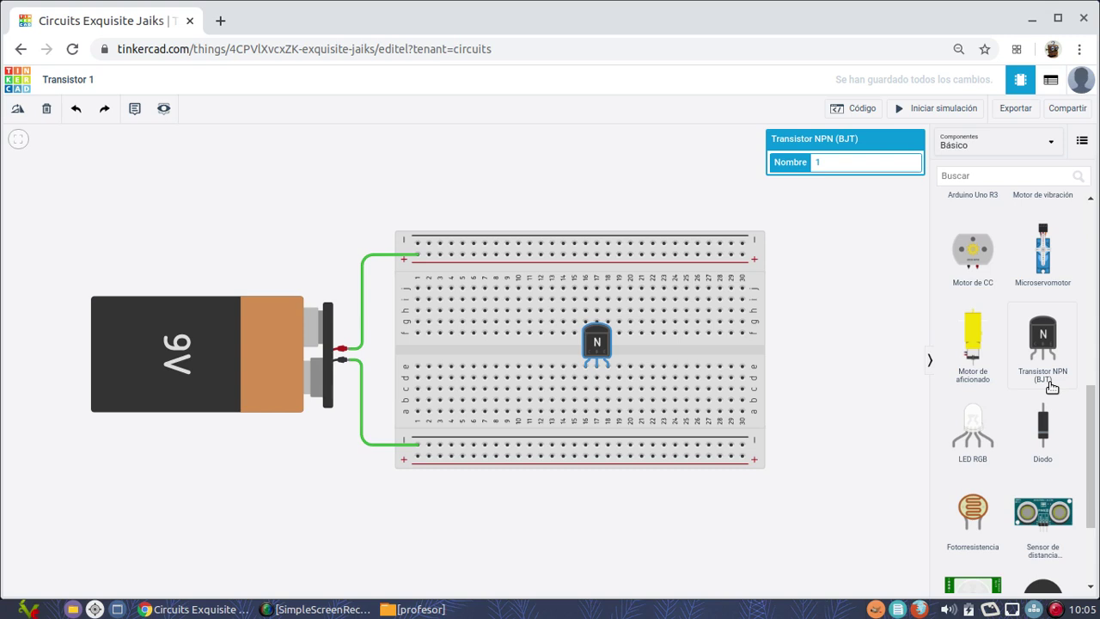
pyautogui.scroll(5, 606, 359)
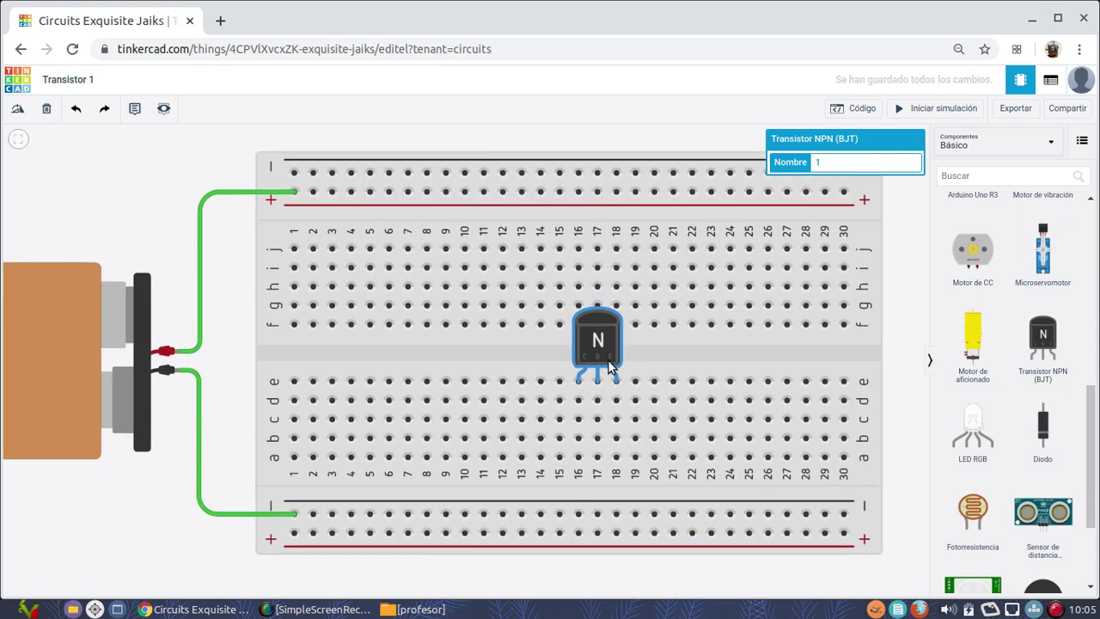
pyautogui.scroll(-2, 369, 343)
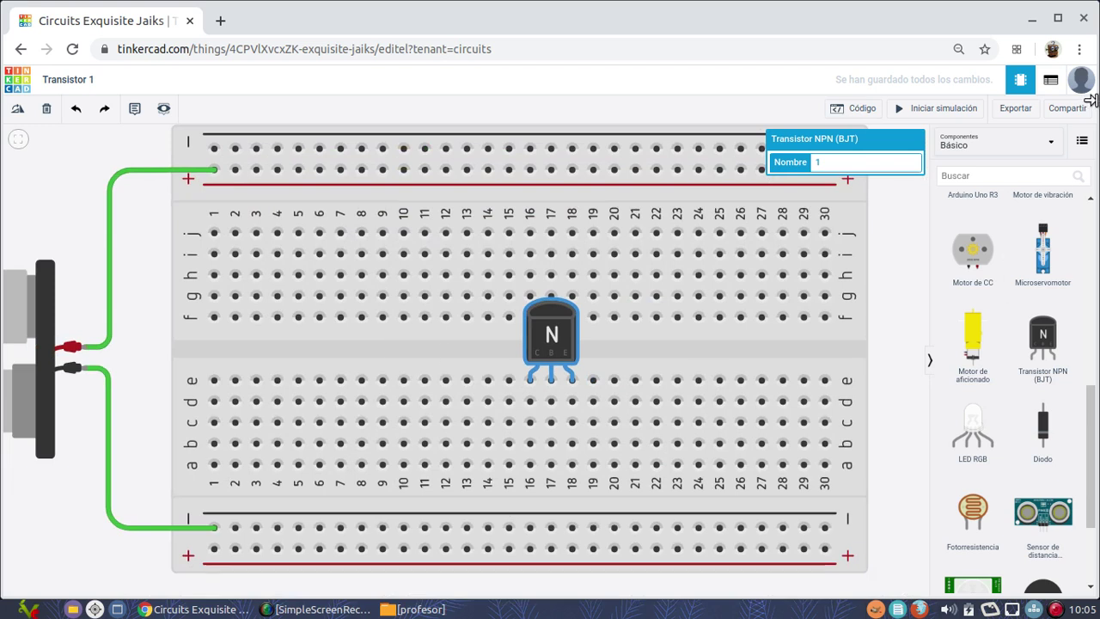
# Show all components in the library and add a light bulb (Bombilla) beside the breadboard, on the side opposite the battery
pyautogui.click(1050, 146)
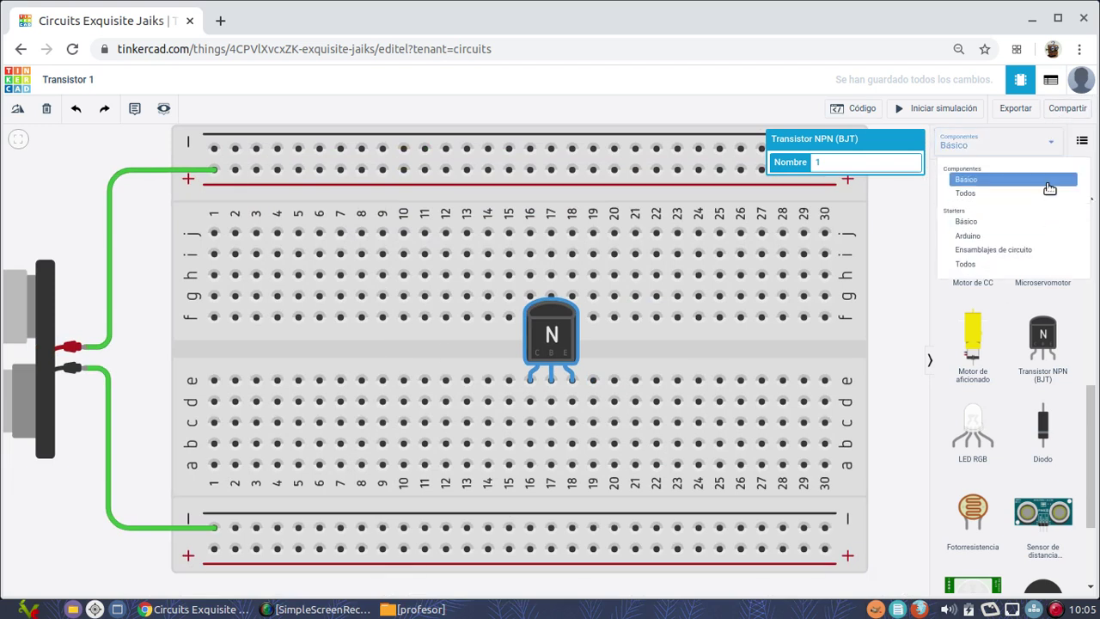
pyautogui.click(1044, 194)
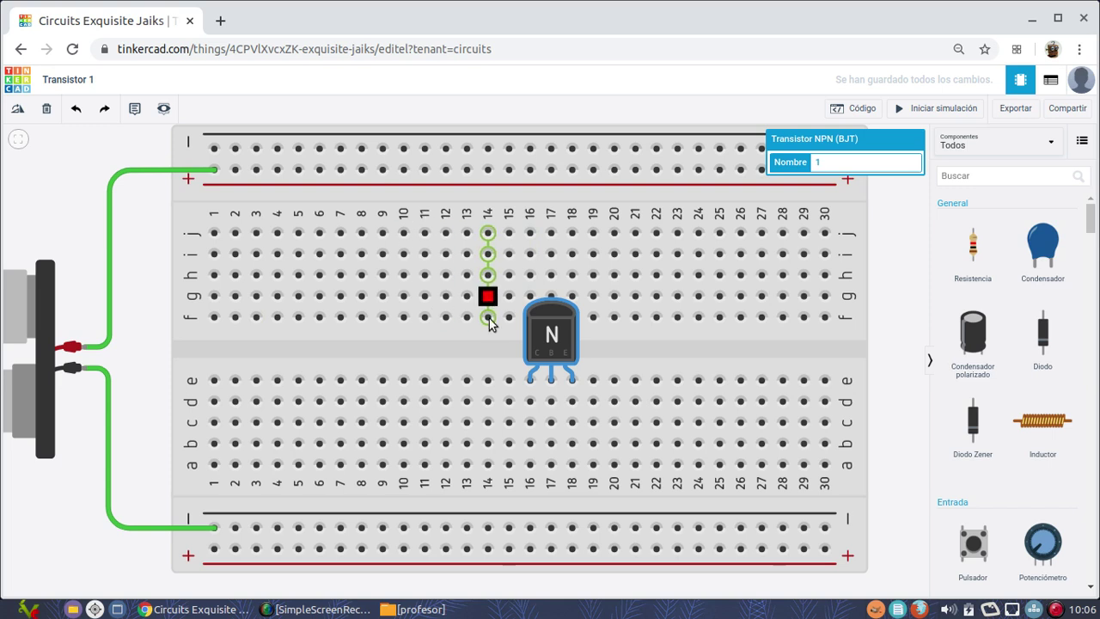
pyautogui.scroll(2, 518, 366)
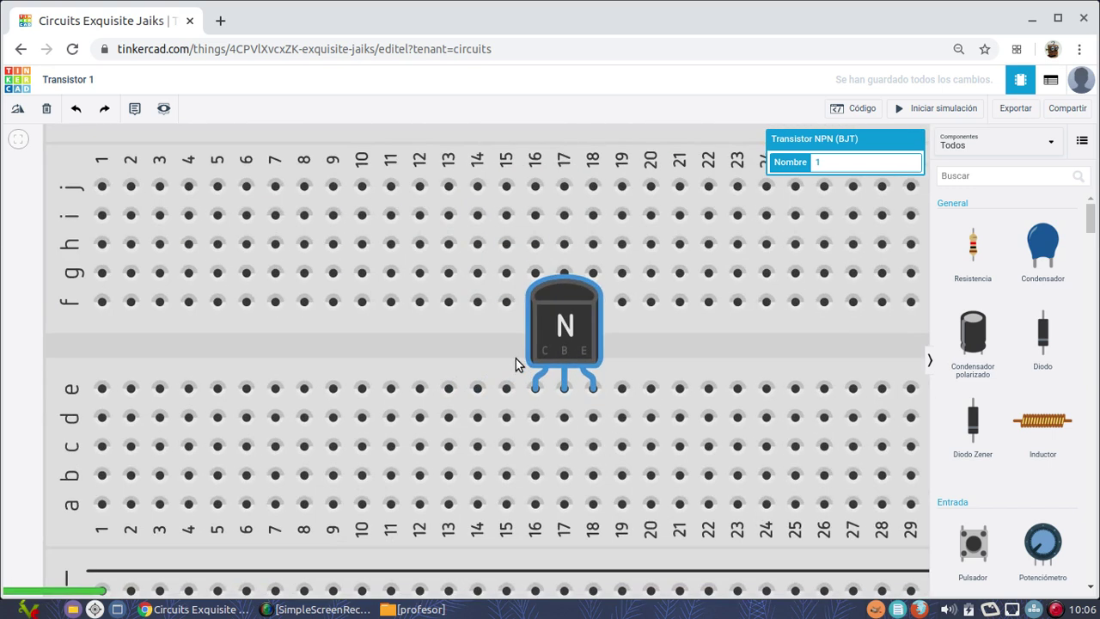
pyautogui.scroll(2, 516, 360)
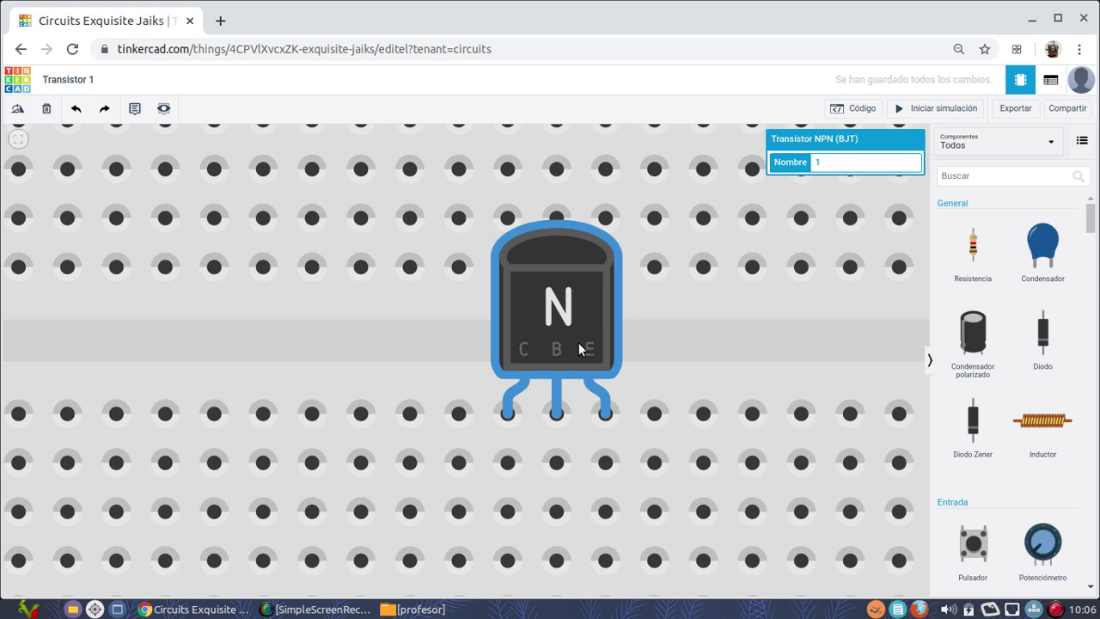
pyautogui.scroll(-1, 574, 342)
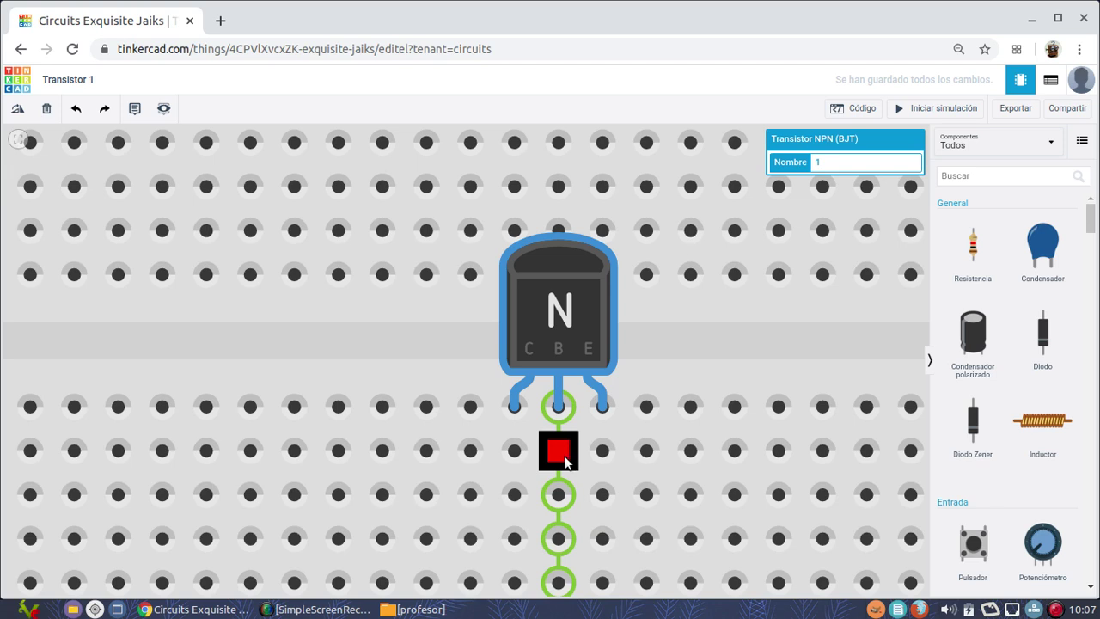
pyautogui.scroll(-2, 560, 448)
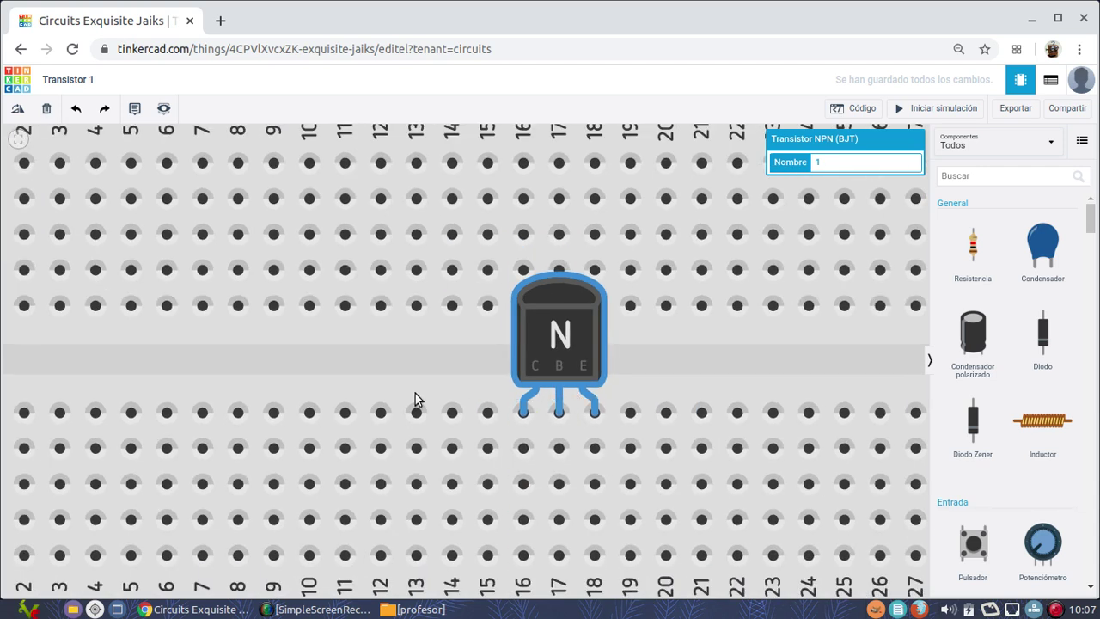
pyautogui.scroll(-2, 421, 397)
pyautogui.scroll(-2, 351, 391)
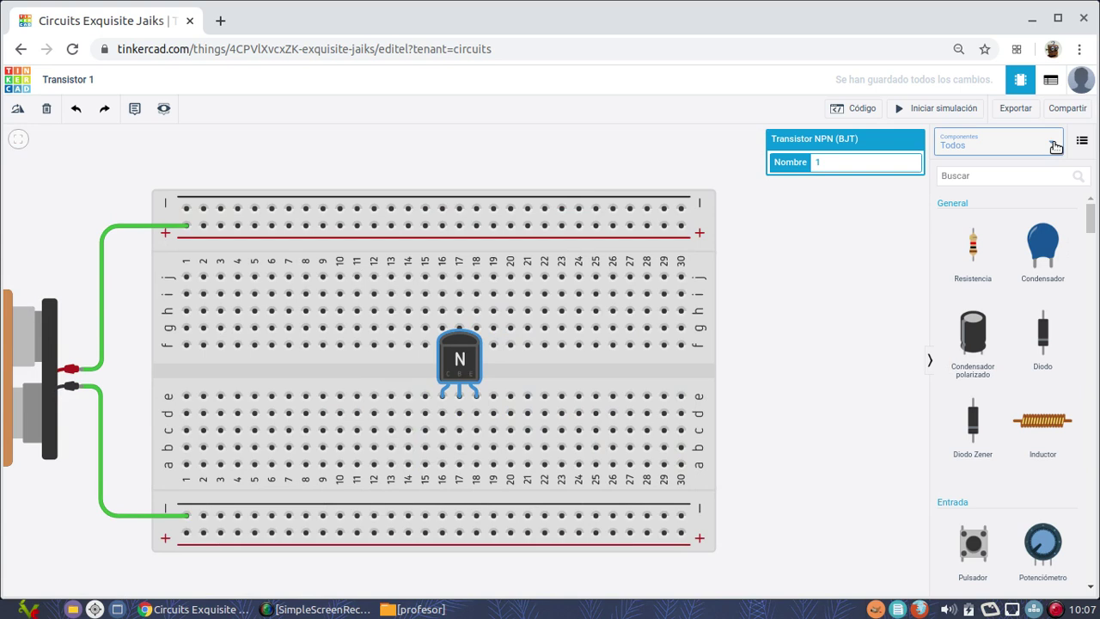
pyautogui.moveTo(1091, 222); pyautogui.dragTo(1094, 307)
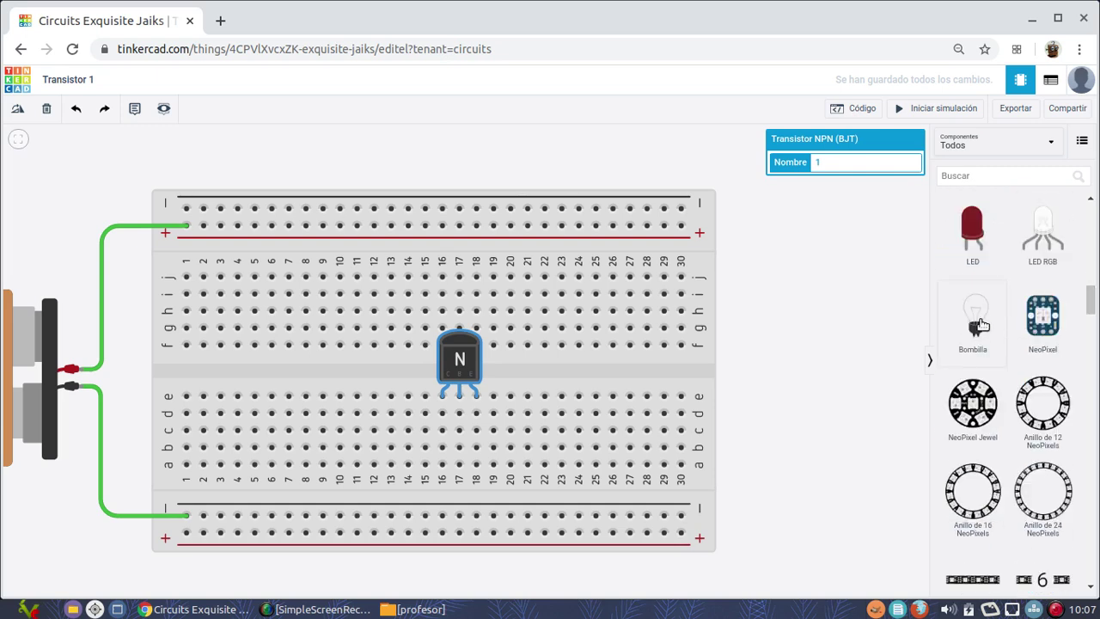
pyautogui.moveTo(980, 325); pyautogui.dragTo(812, 401)
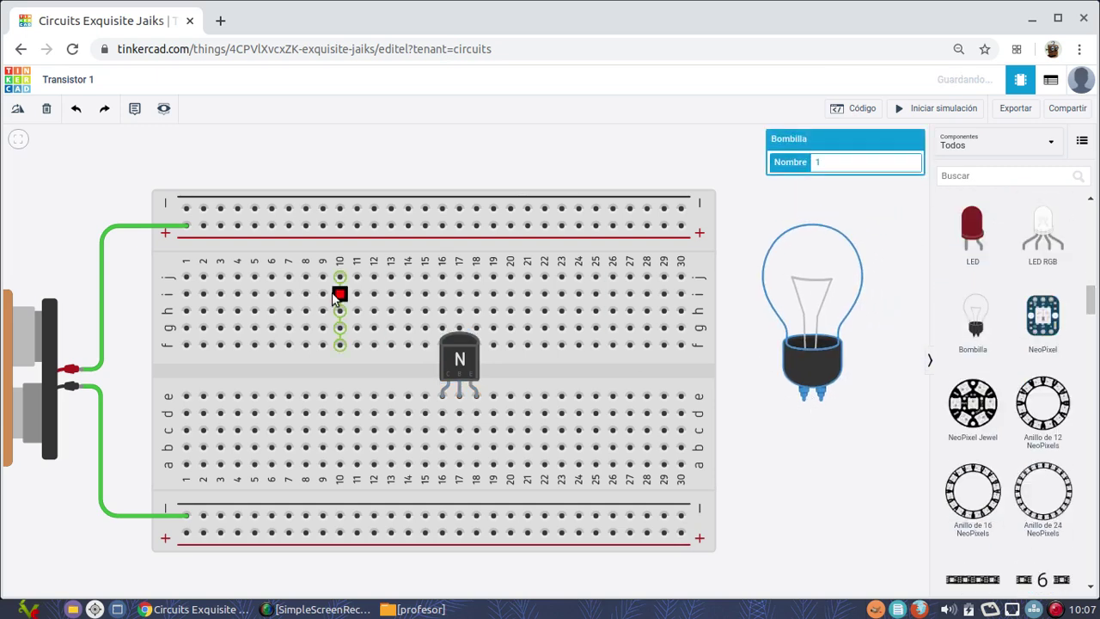
# Rotate the bulb so its terminals face the breadboard and move it closer, level with the board's central gap
pyautogui.click(18, 110)
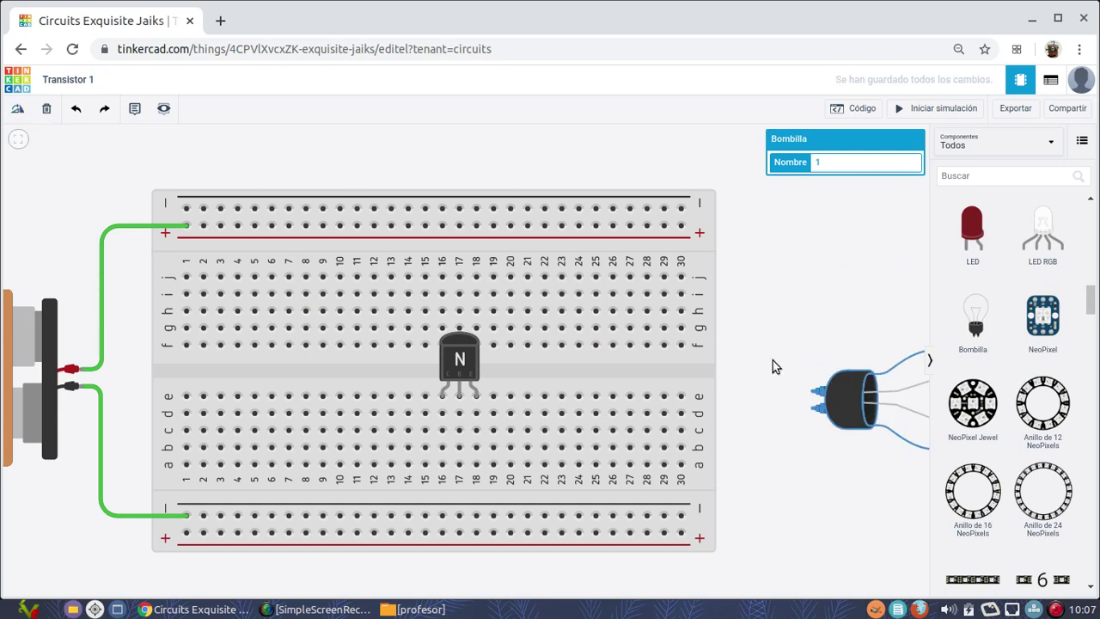
pyautogui.moveTo(861, 402); pyautogui.dragTo(798, 375)
pyautogui.scroll(-2, 765, 400)
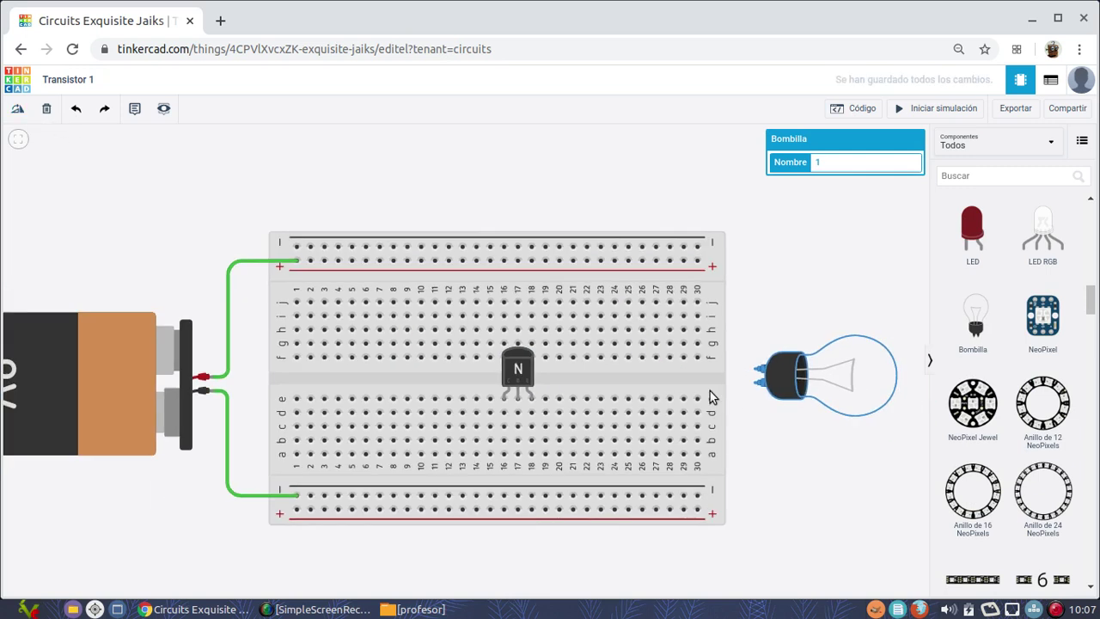
# Wire the bulb's upper terminal to the column 30 hole of the upper positive rail with a right-angle bend
pyautogui.scroll(1, 871, 391)
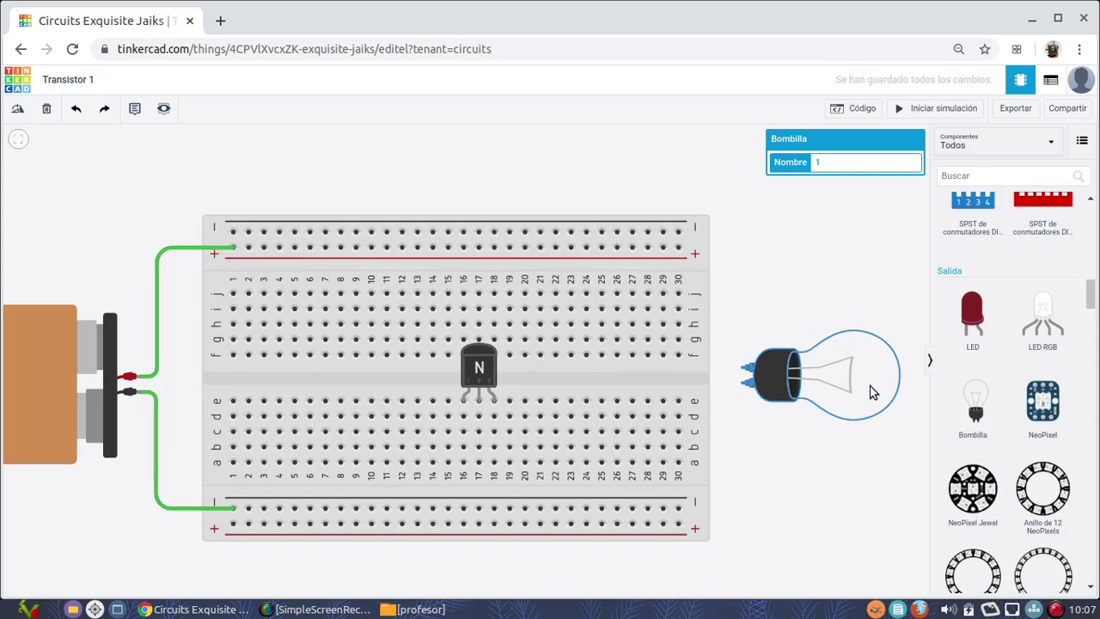
pyautogui.click(742, 371)
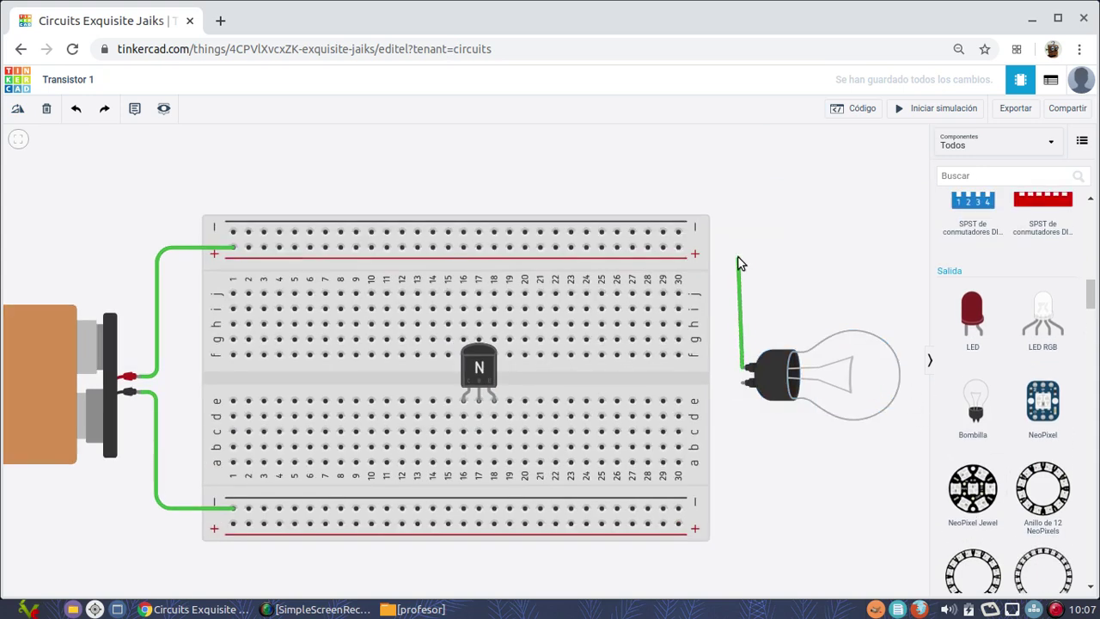
pyautogui.click(743, 247)
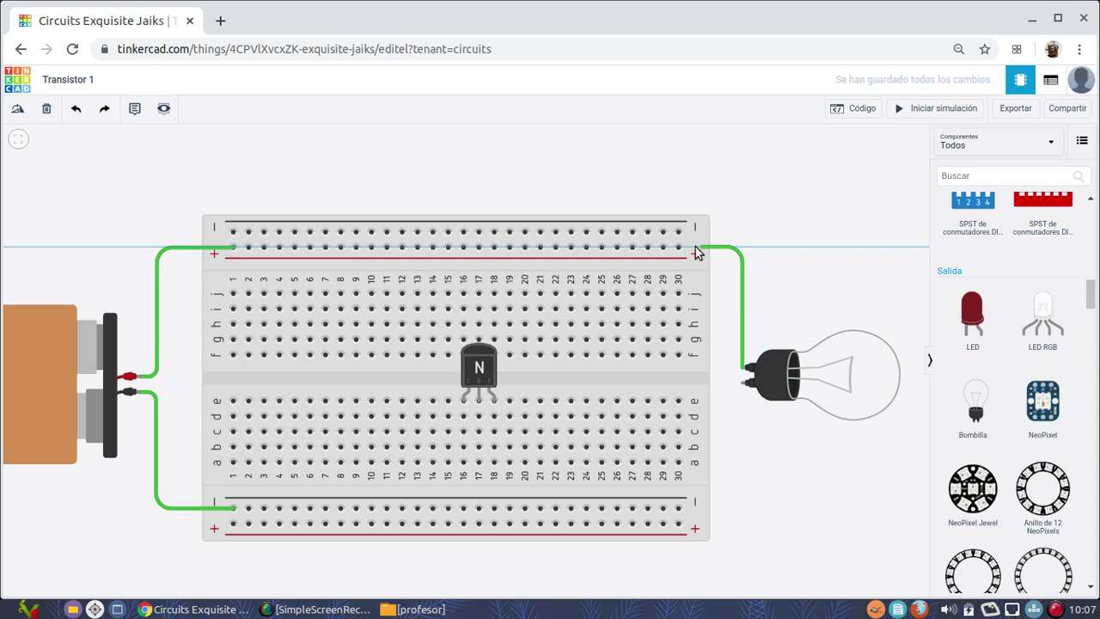
pyautogui.click(679, 247)
# Wire the bulb's lower terminal to hole c16 in the transistor's collector column, aligning the bend so the cable runs straight along row c
pyautogui.scroll(1, 741, 389)
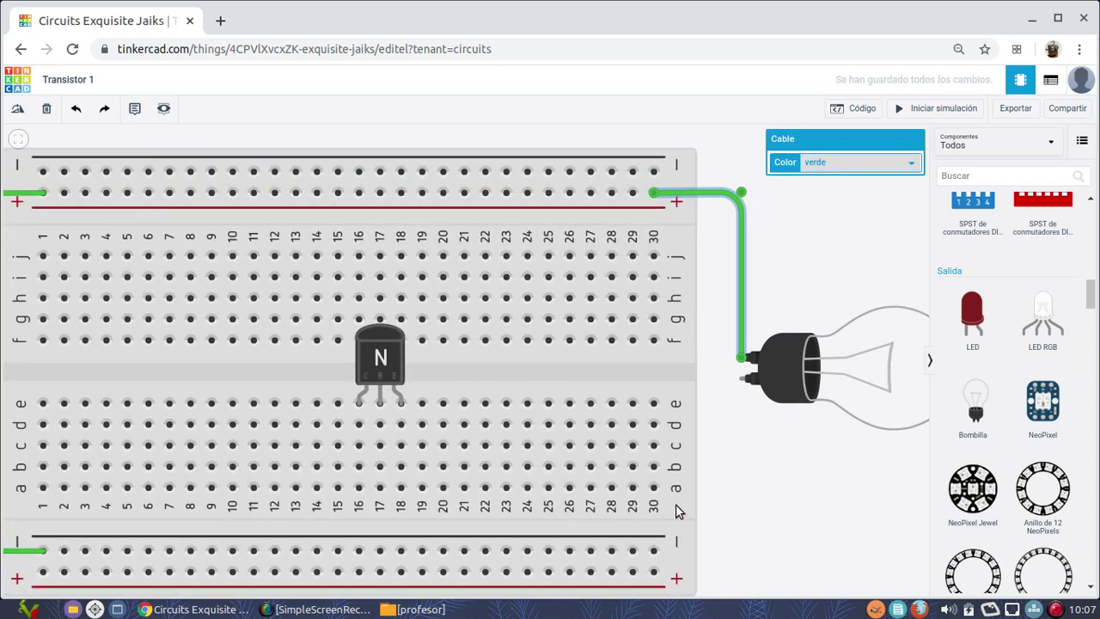
pyautogui.click(741, 382)
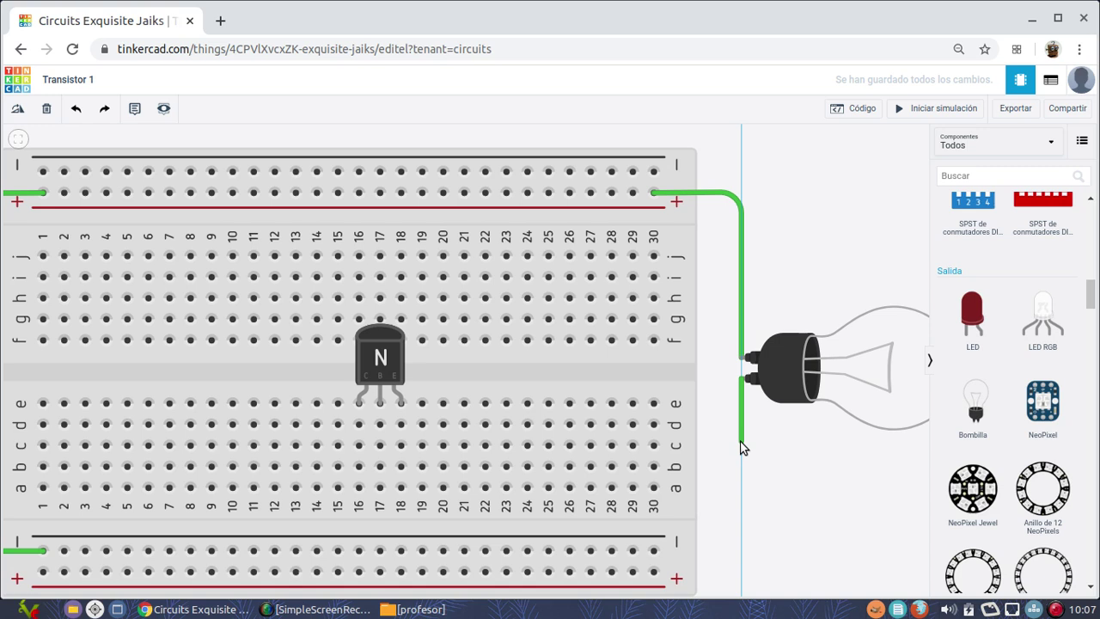
pyautogui.click(740, 446)
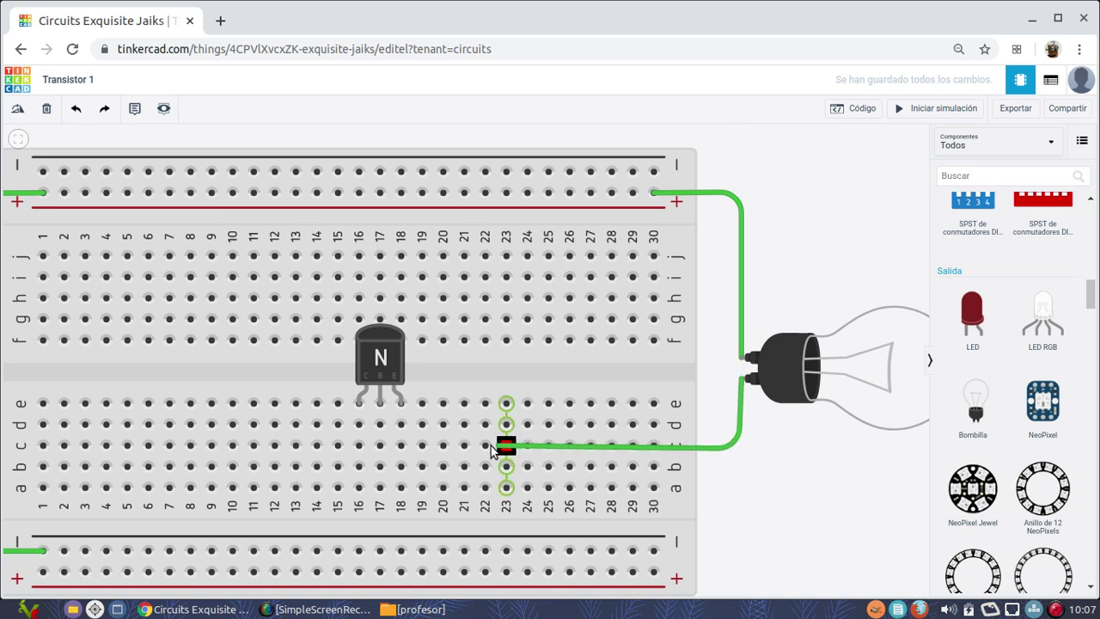
pyautogui.click(359, 445)
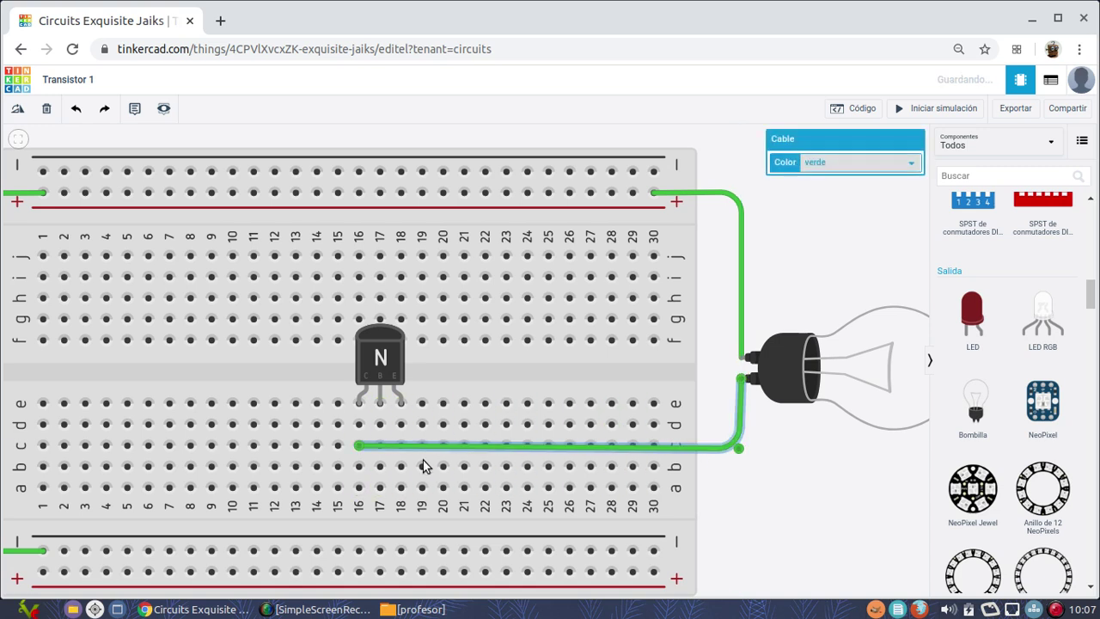
pyautogui.moveTo(738, 446); pyautogui.dragTo(738, 444)
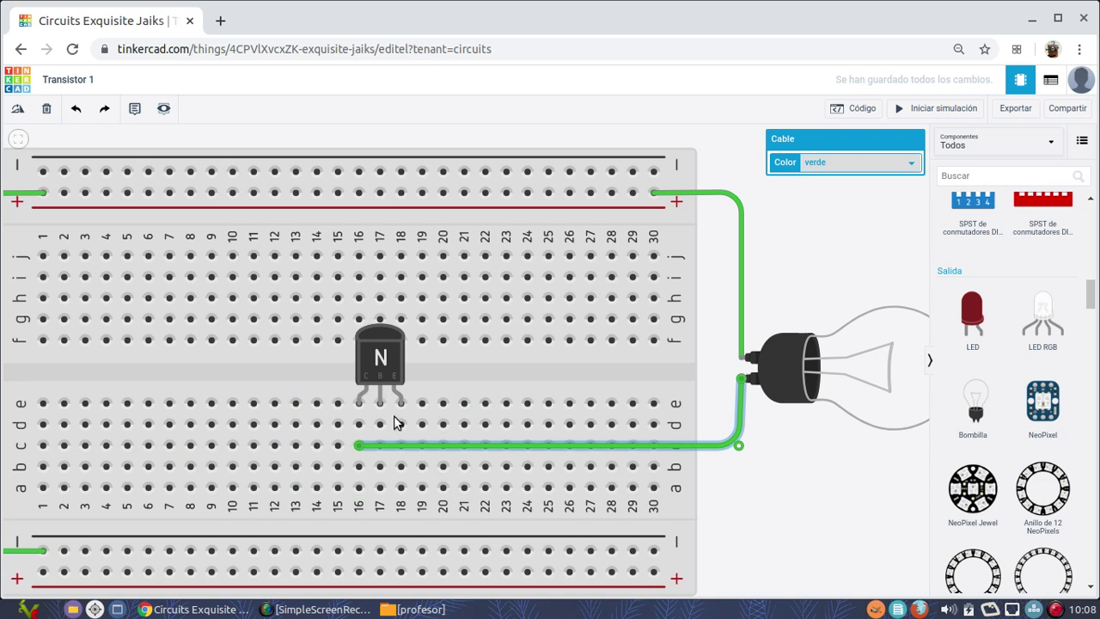
# Wire hole b18 in the transistor's emitter column straight down to the lower negative rail
pyautogui.scroll(1, 397, 424)
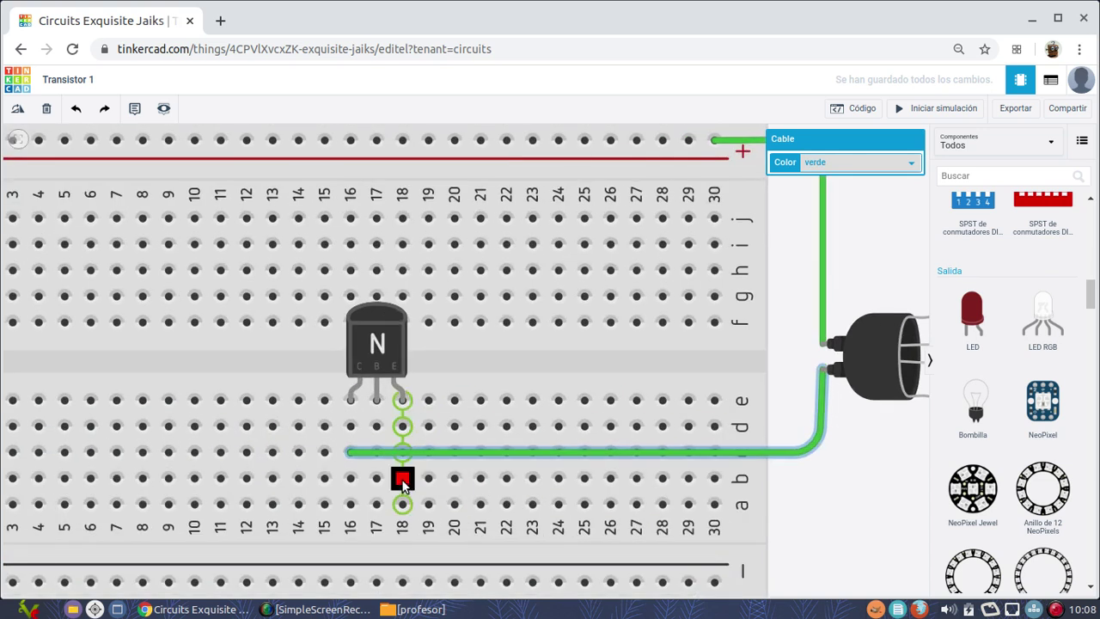
pyautogui.scroll(-1, 871, 444)
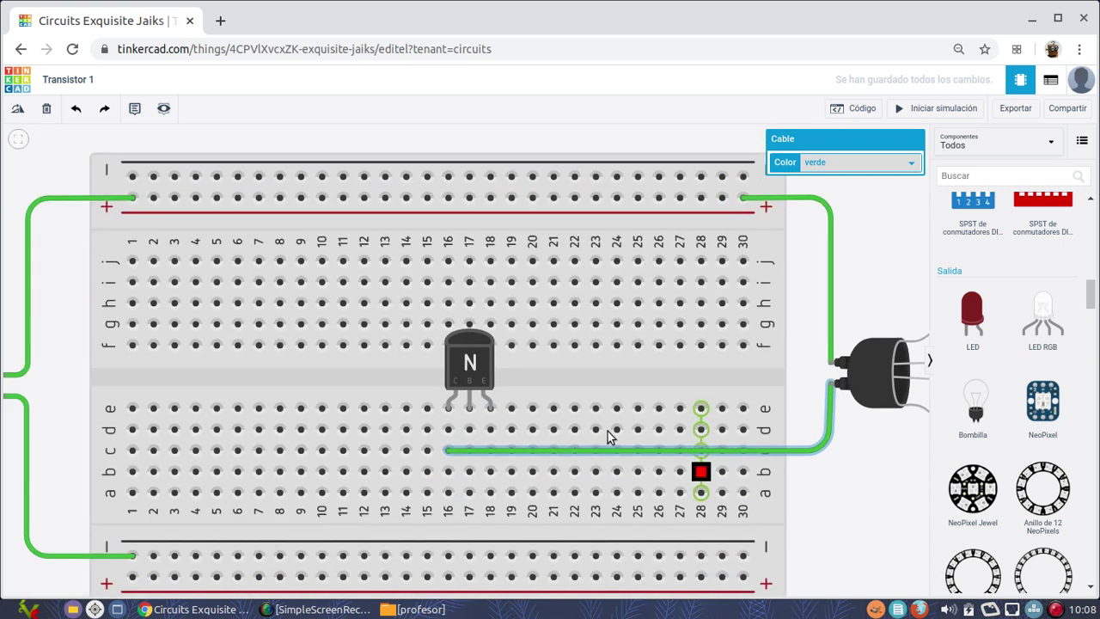
pyautogui.scroll(-1, 533, 426)
pyautogui.click(494, 458)
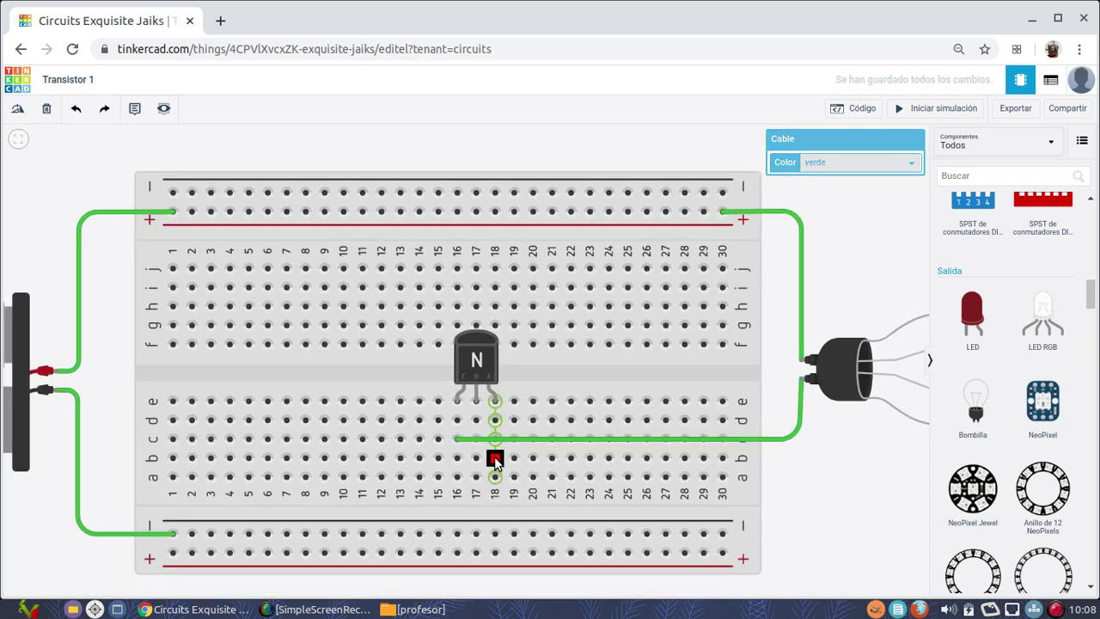
pyautogui.click(495, 534)
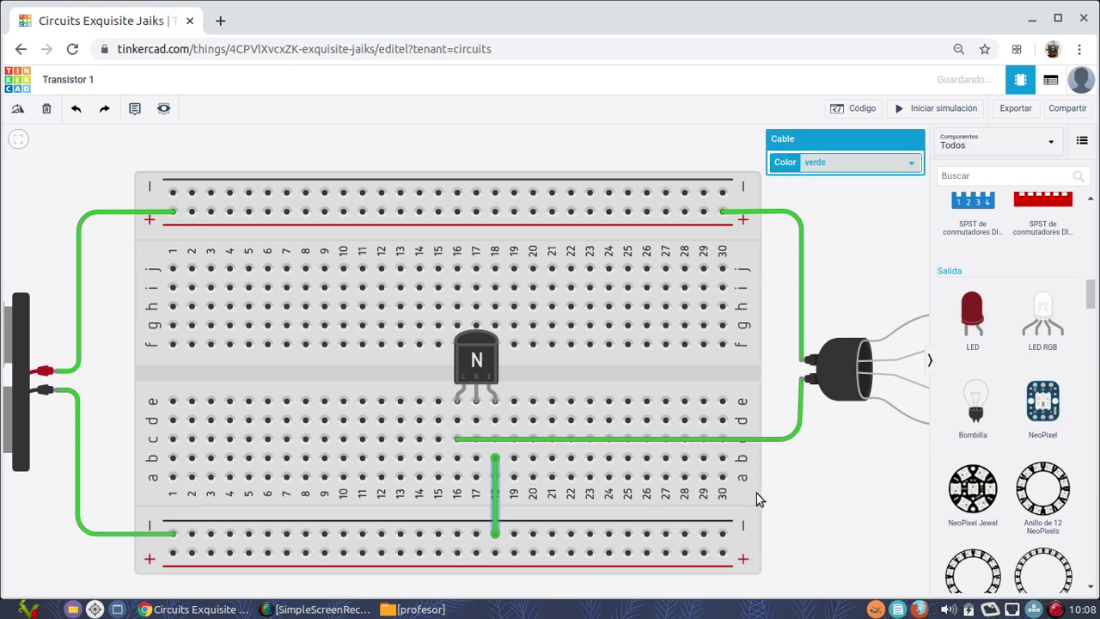
# Show the basic components and place a vertical resistor across the breadboard's central gap in column 9, from f9 to d9
pyautogui.scroll(2, 777, 497)
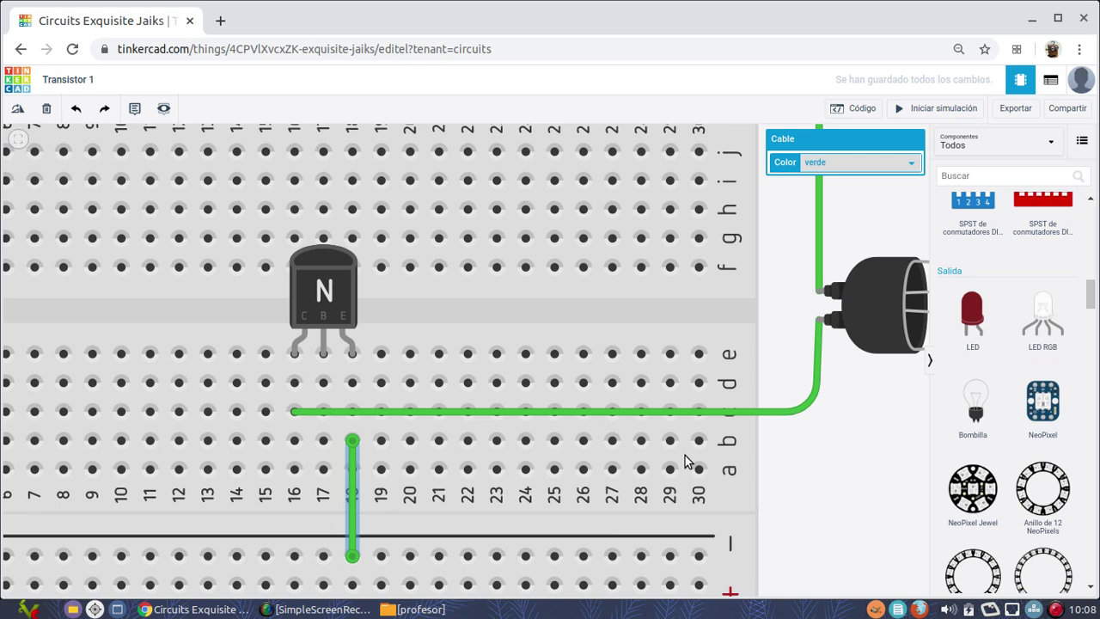
pyautogui.scroll(-1, 674, 461)
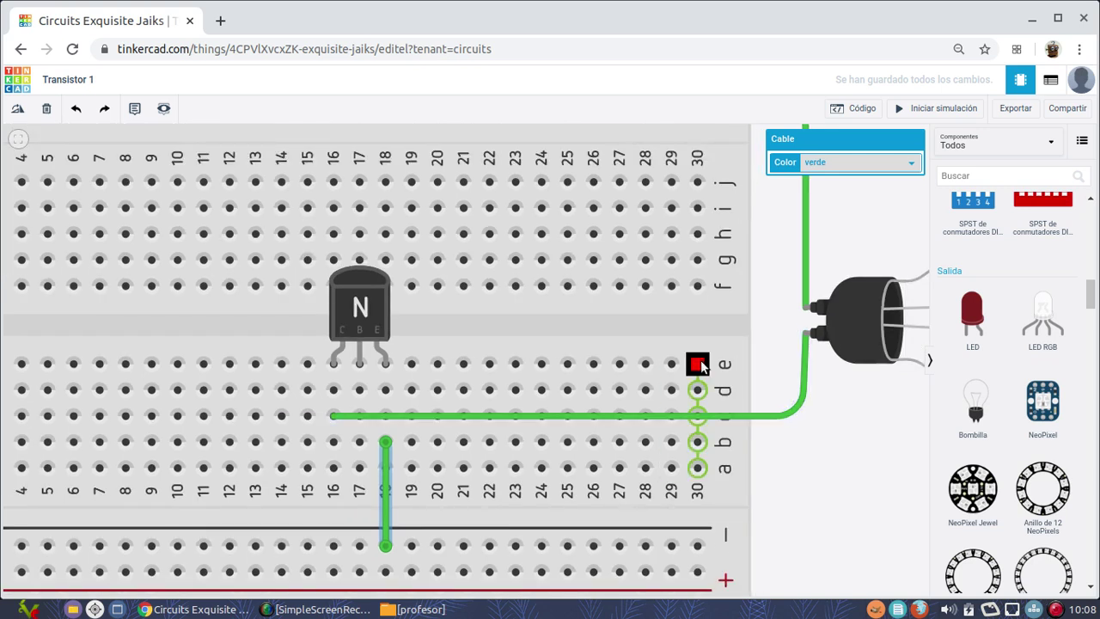
pyautogui.scroll(-1, 697, 364)
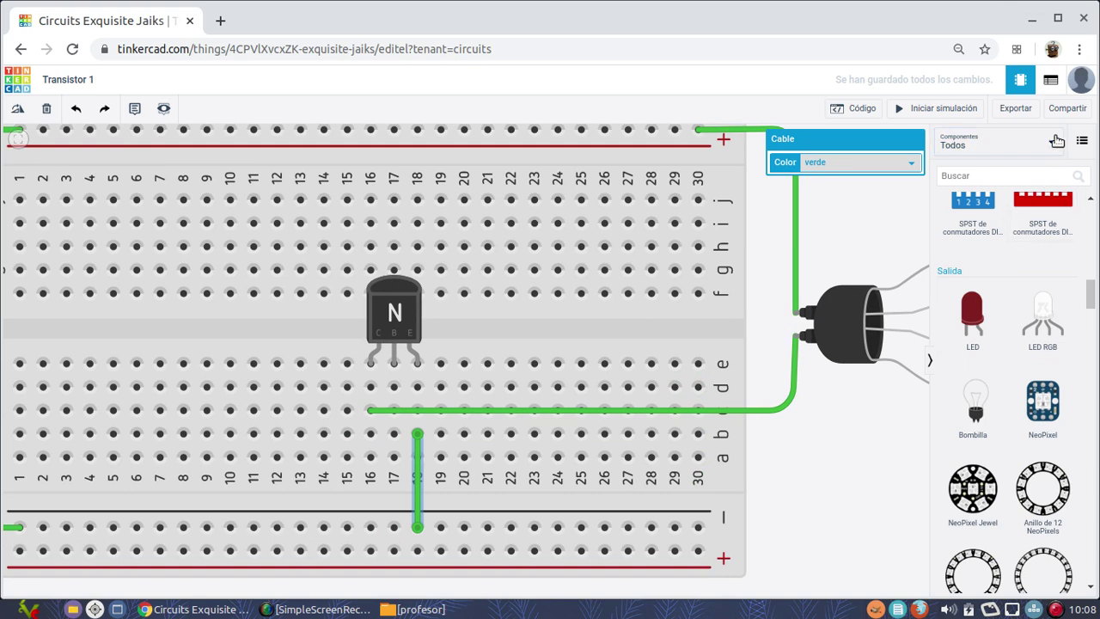
pyautogui.click(1050, 145)
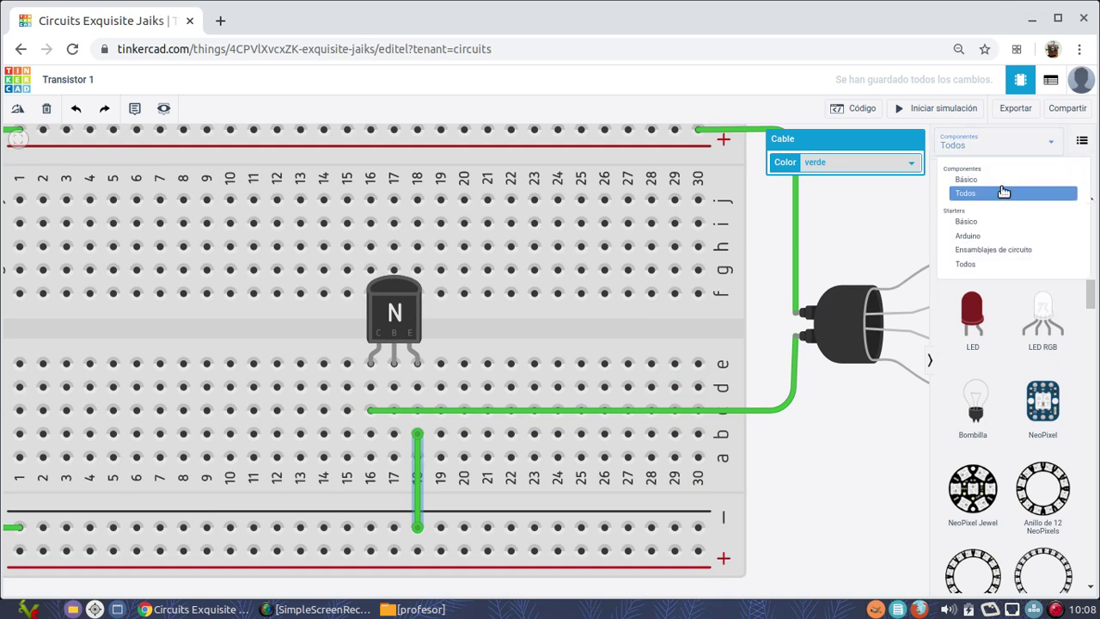
pyautogui.click(1004, 181)
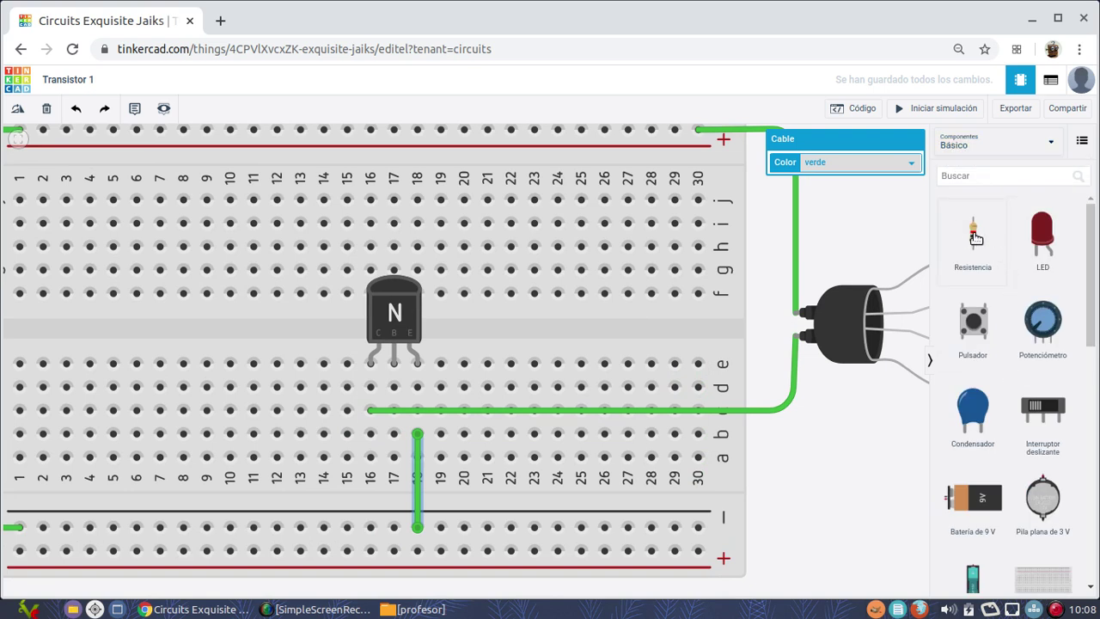
pyautogui.moveTo(973, 239); pyautogui.dragTo(213, 340)
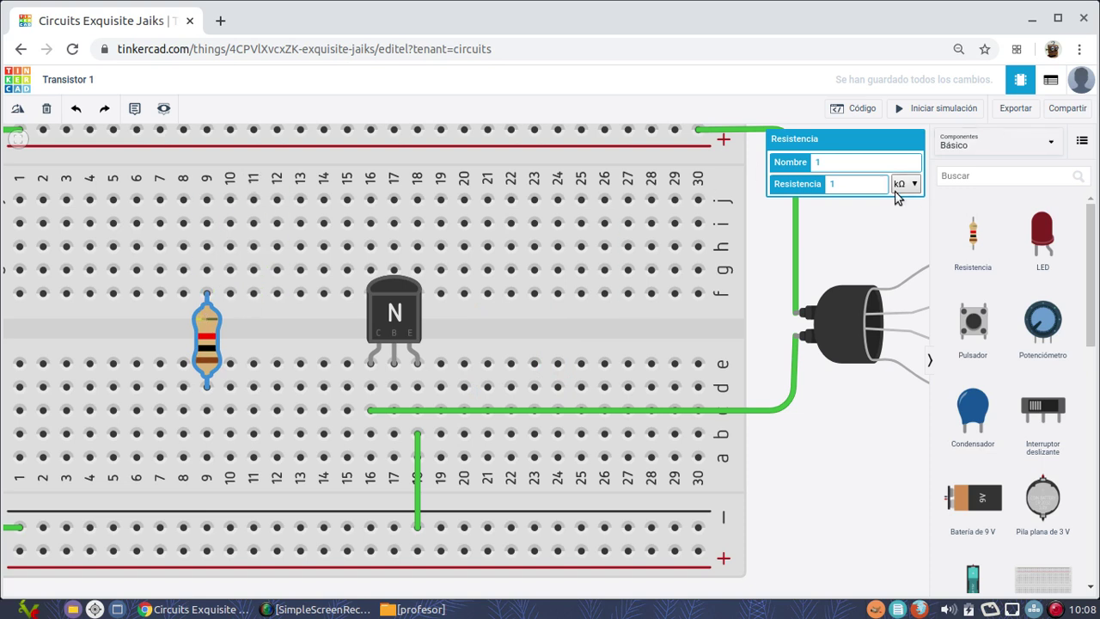
# Set the resistor to 10 kΩ and move it to column 13, with its leads in f13 and d13
pyautogui.click(848, 183)
pyautogui.write('0')
pyautogui.moveTo(221, 353); pyautogui.dragTo(300, 356)
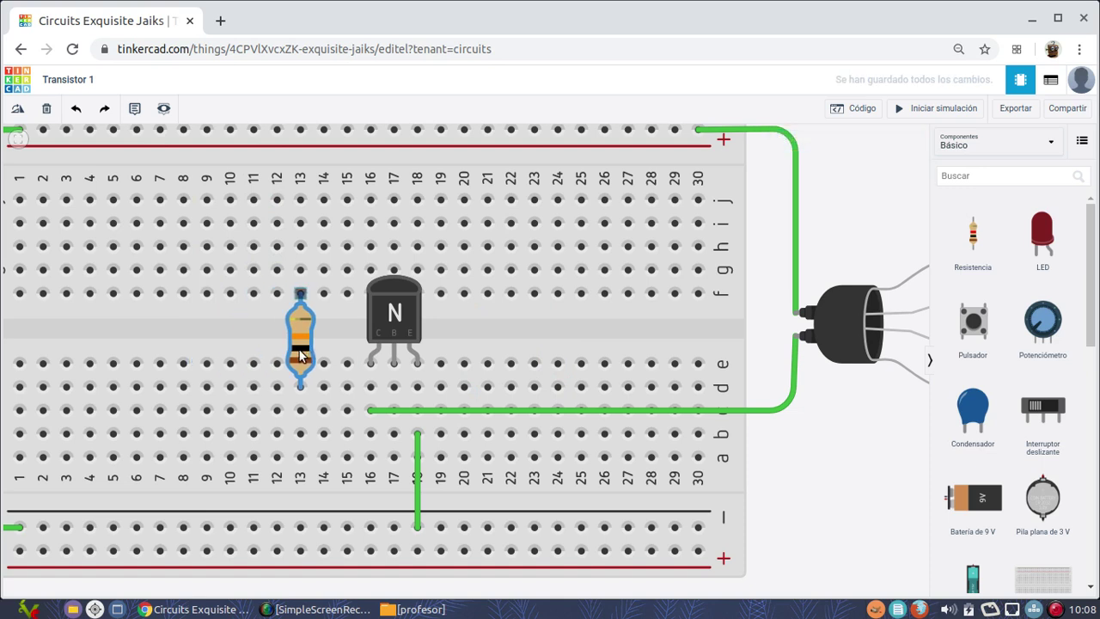
# Wire hole b13 straight to b17 in the transistor's base column, and place a pushbutton above the resistor across columns 11 to 13
pyautogui.click(300, 433)
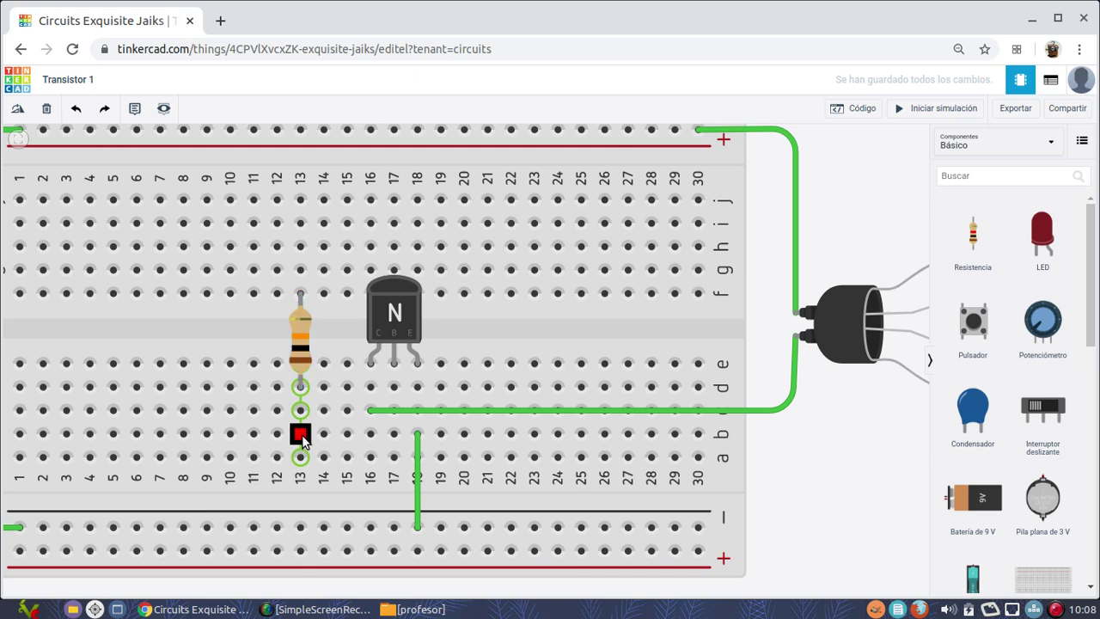
pyautogui.click(393, 435)
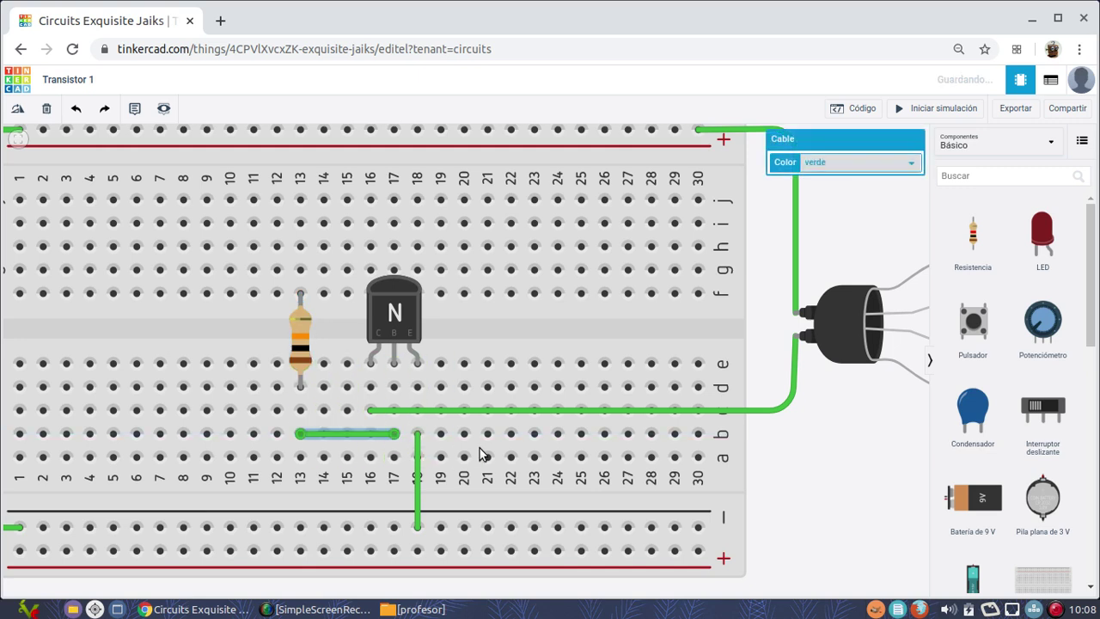
pyautogui.scroll(-2, 479, 450)
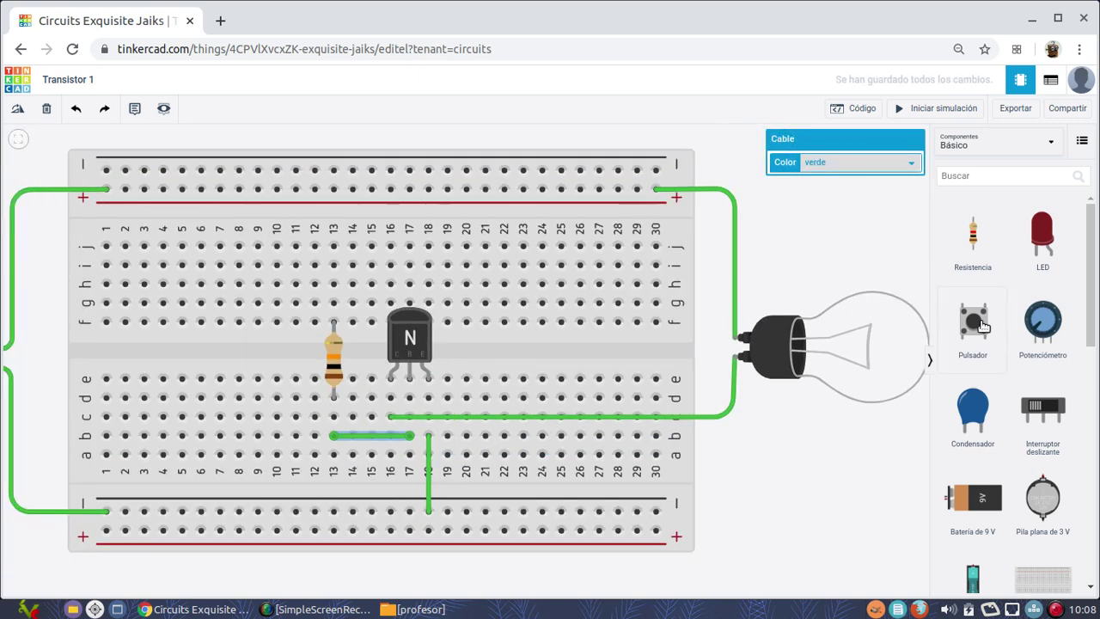
pyautogui.moveTo(975, 325); pyautogui.dragTo(317, 277)
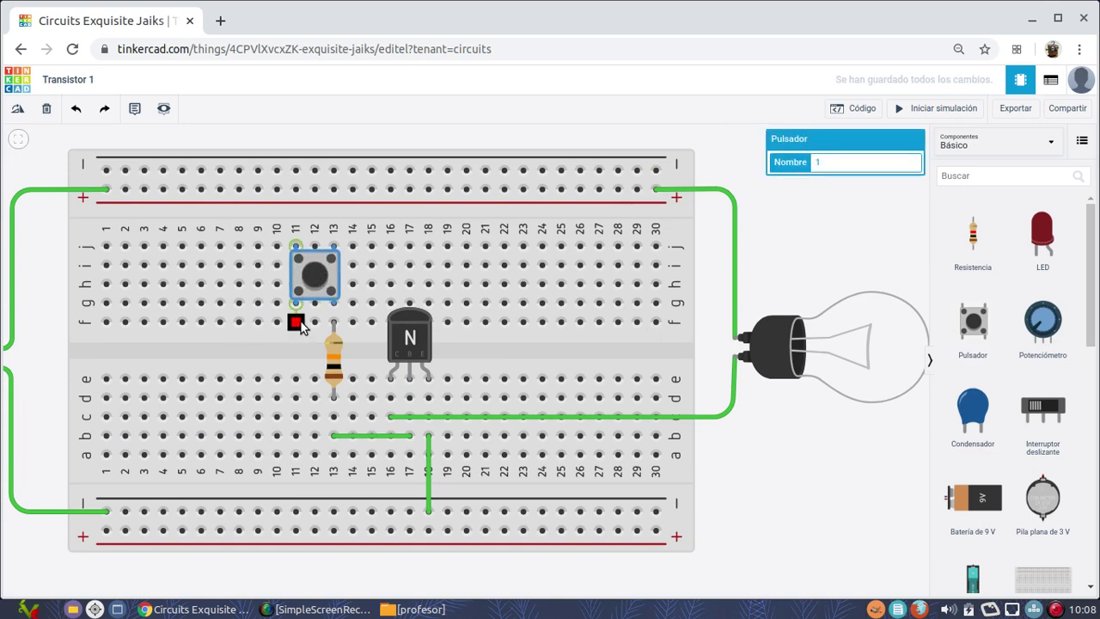
# Wire hole f11 in the pushbutton's column to the upper positive rail, bending the cable at f9 so it rises straight along column 9
pyautogui.click(295, 321)
pyautogui.click(249, 323)
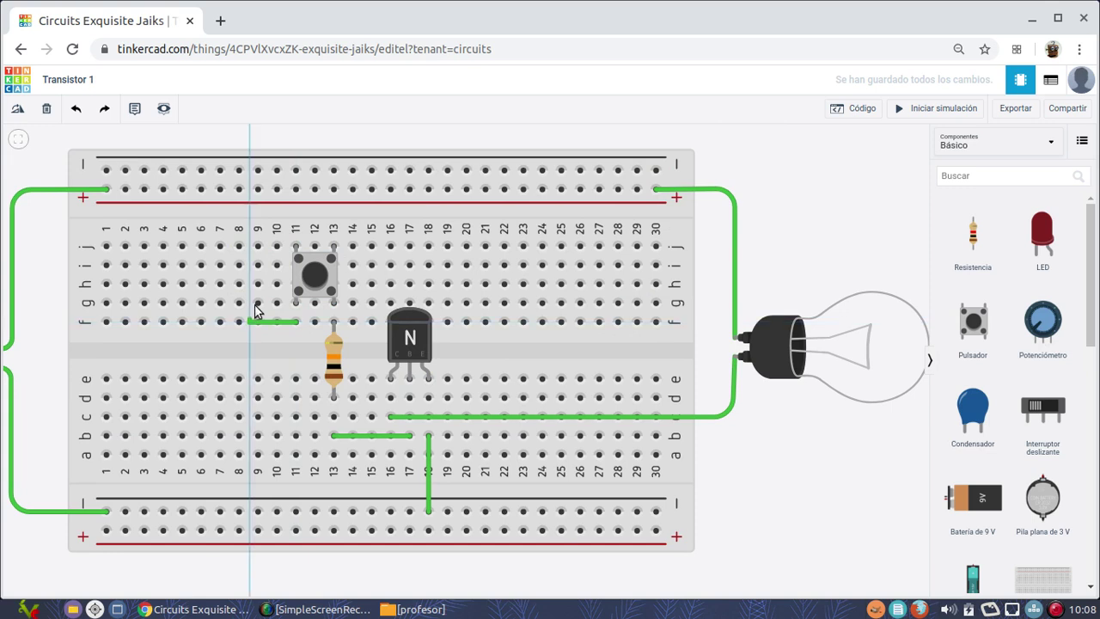
pyautogui.click(257, 189)
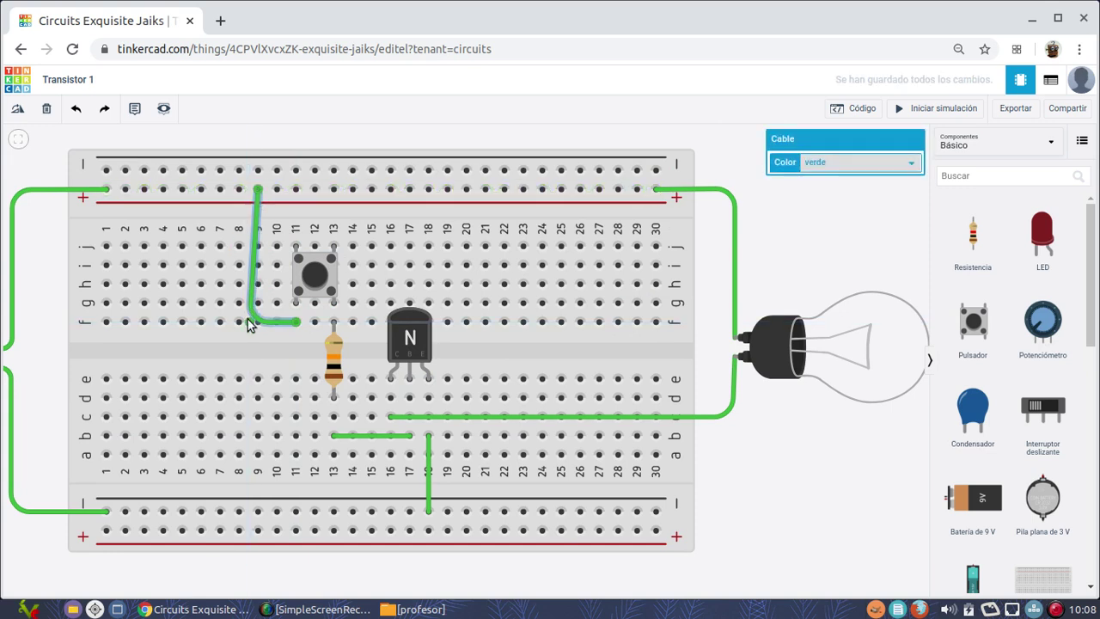
pyautogui.moveTo(250, 321); pyautogui.dragTo(257, 322)
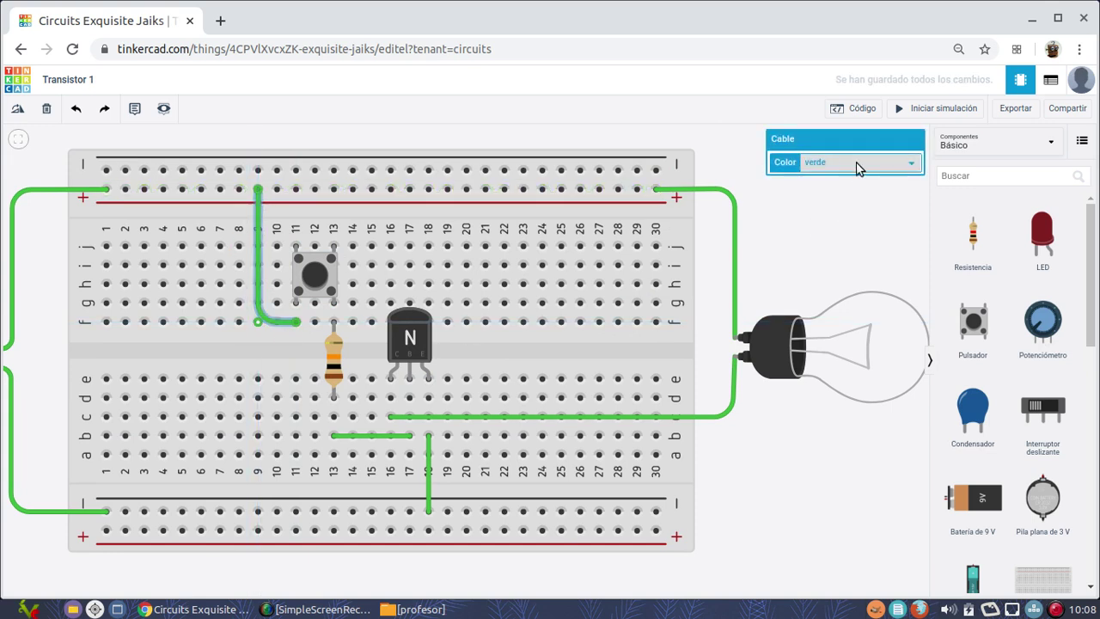
# Start the simulation and operate the pushbutton repeatedly to check how the bulb responds
pyautogui.click(904, 109)
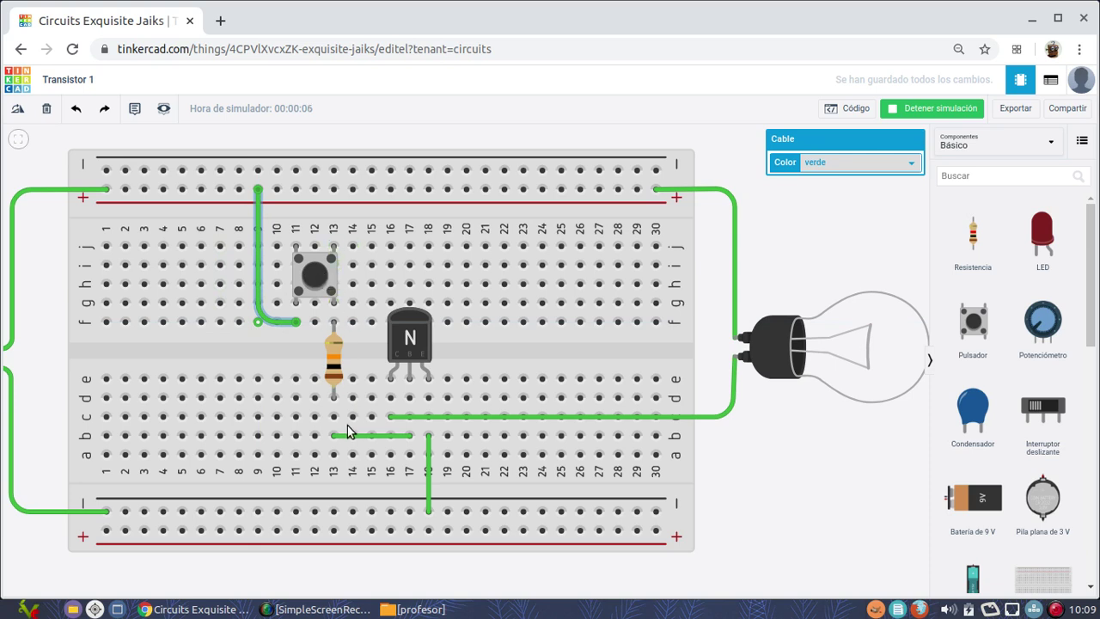
pyautogui.click(311, 278)
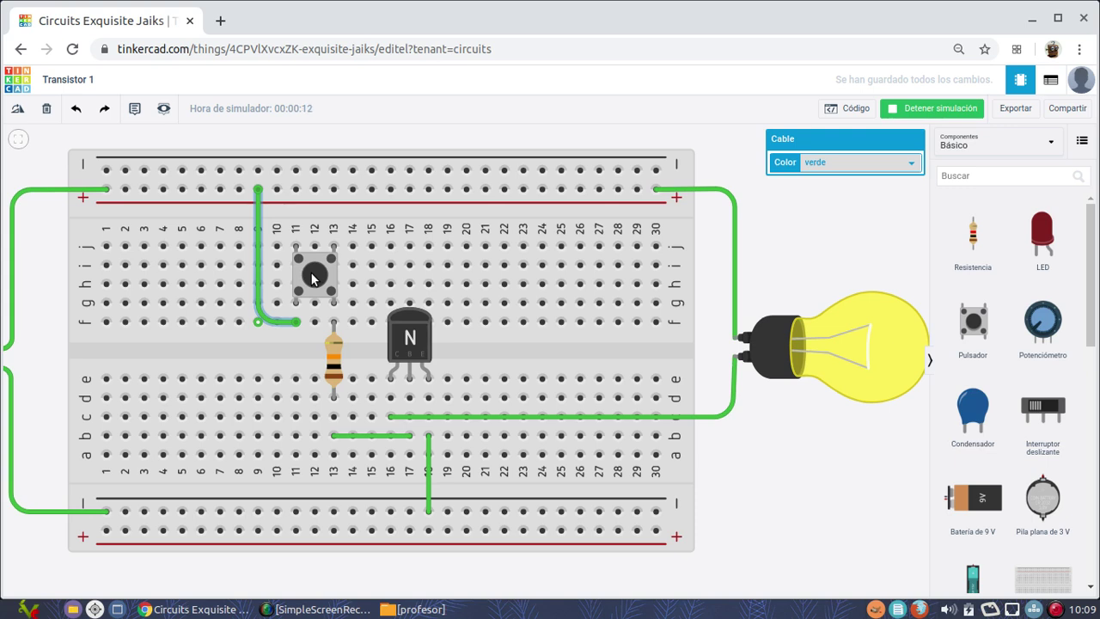
pyautogui.moveTo(312, 278); pyautogui.dragTo(312, 278)
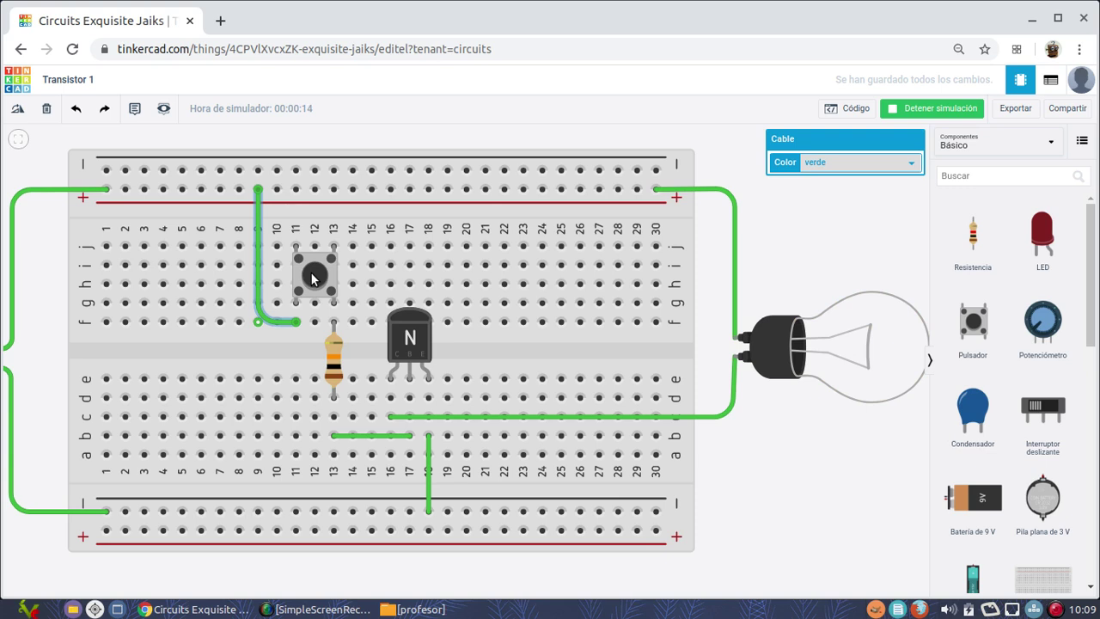
pyautogui.click(312, 277)
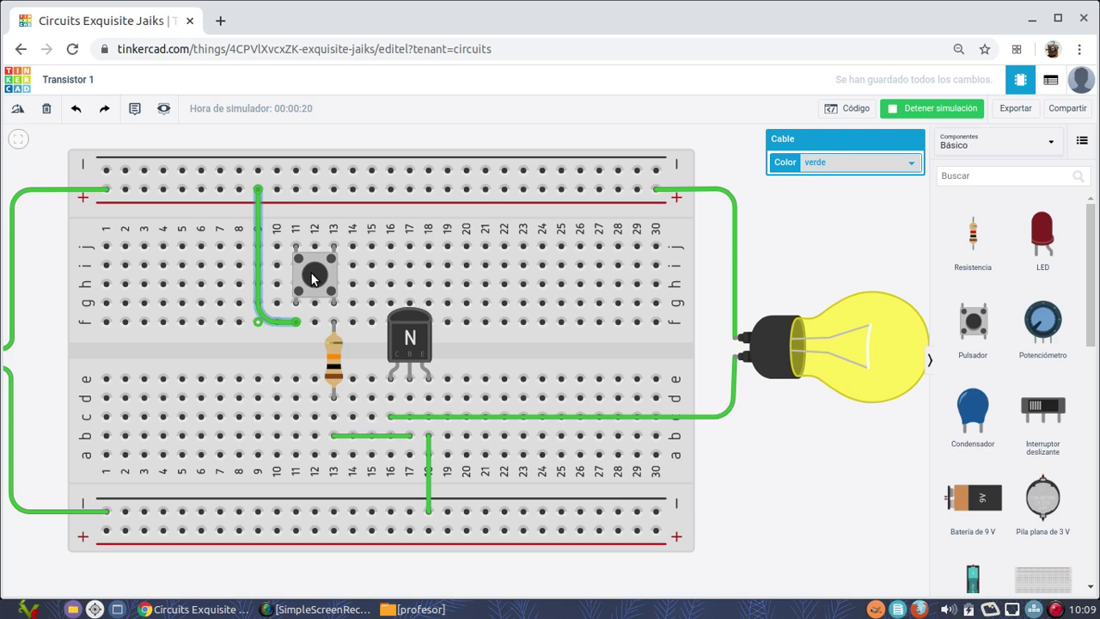
pyautogui.moveTo(311, 278); pyautogui.dragTo(312, 277)
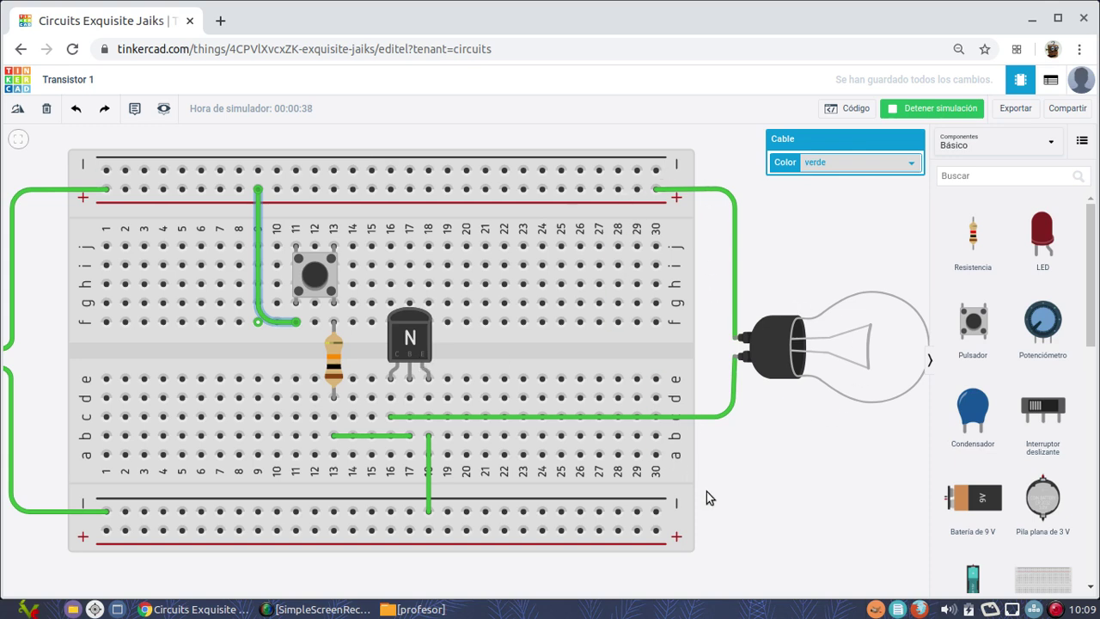
pyautogui.click(315, 276)
pyautogui.click(335, 363)
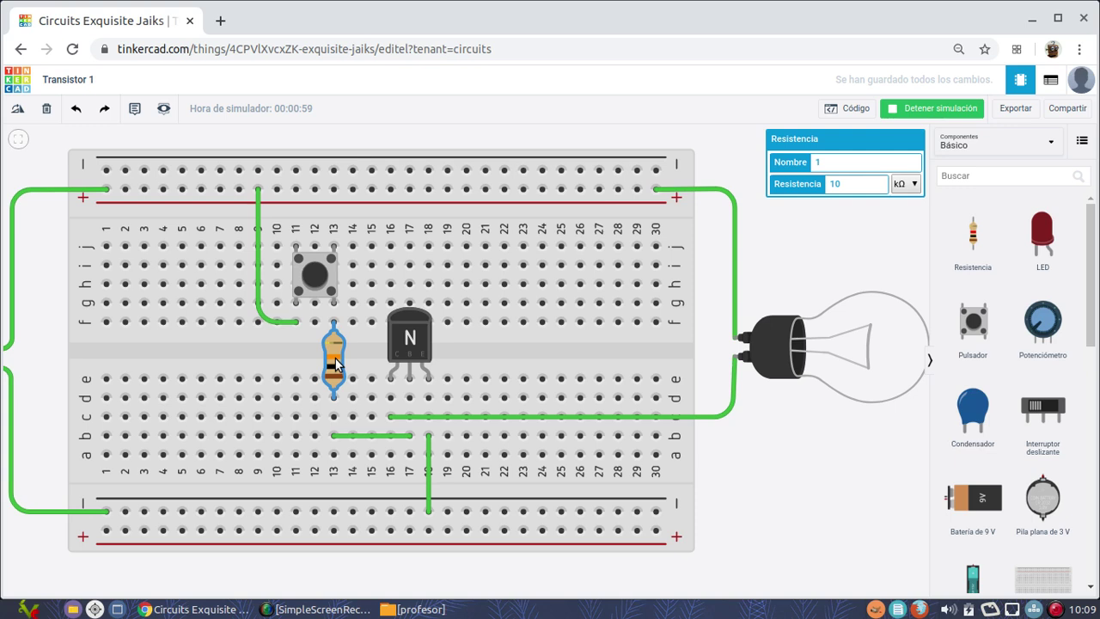
pyautogui.press('Delete')
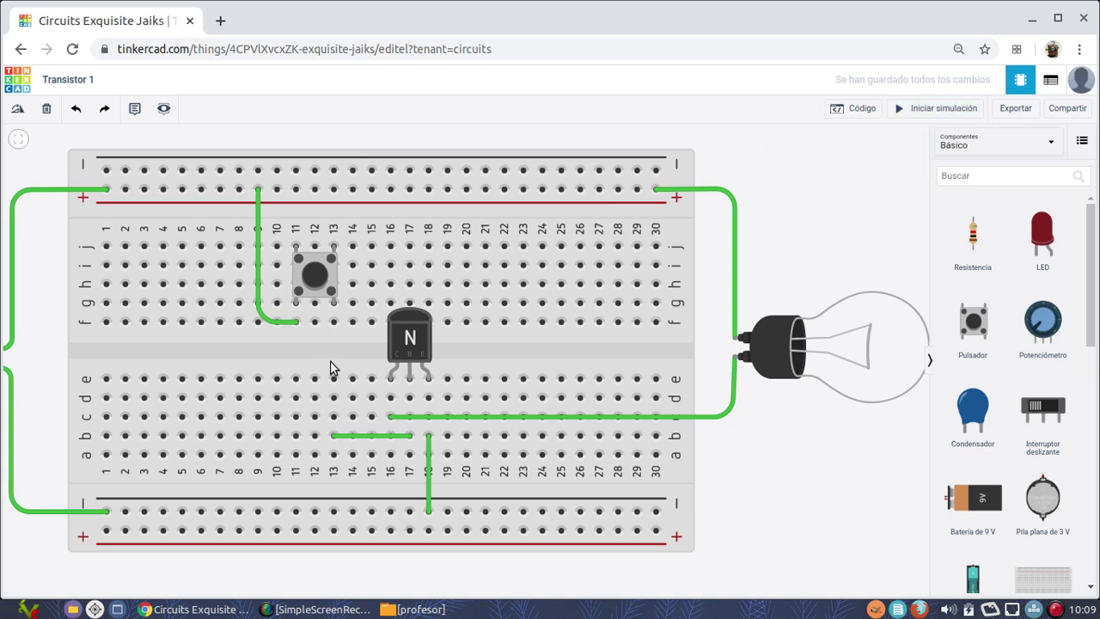
pyautogui.hotkey('ctrl', 'z')
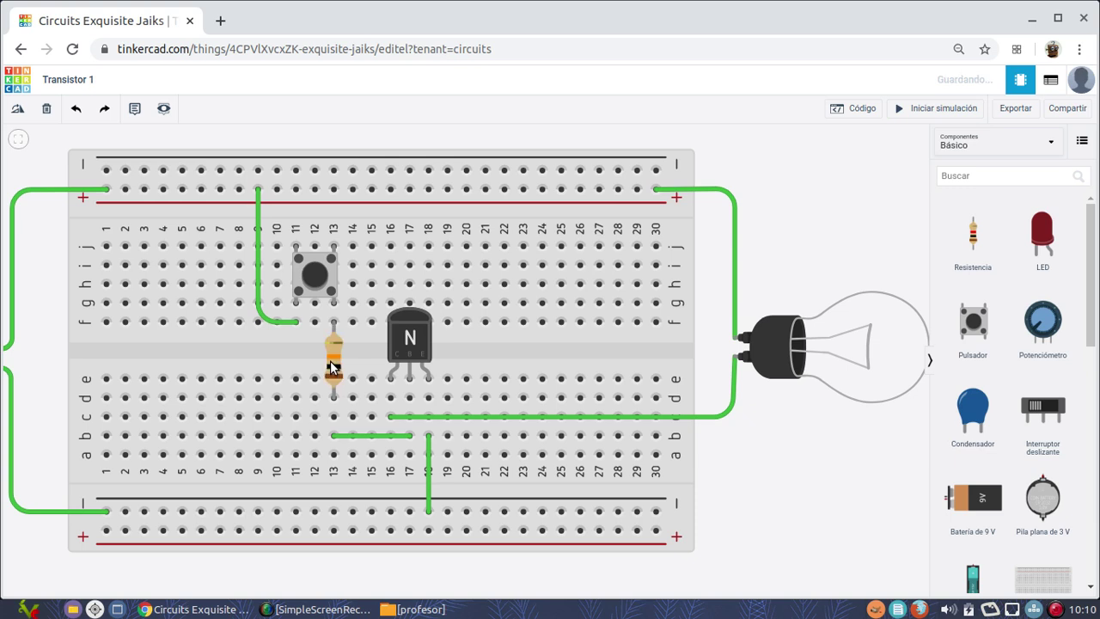
# Delete the pushbutton and the cable that links it to the upper positive rail
pyautogui.click(315, 275)
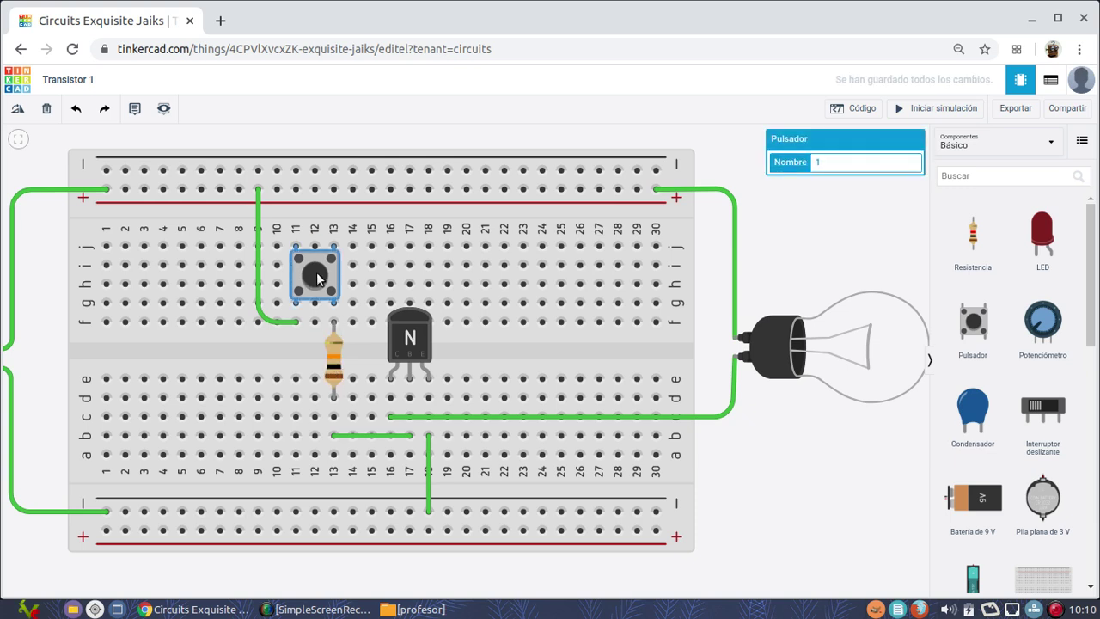
pyautogui.press('Delete')
pyautogui.click(257, 314)
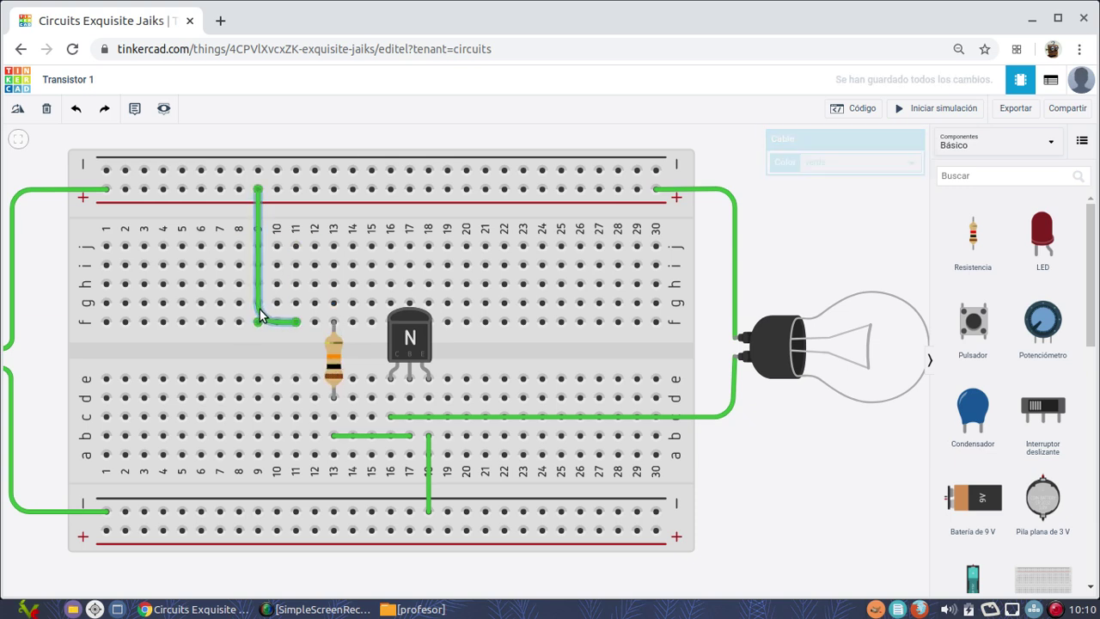
pyautogui.press('Delete')
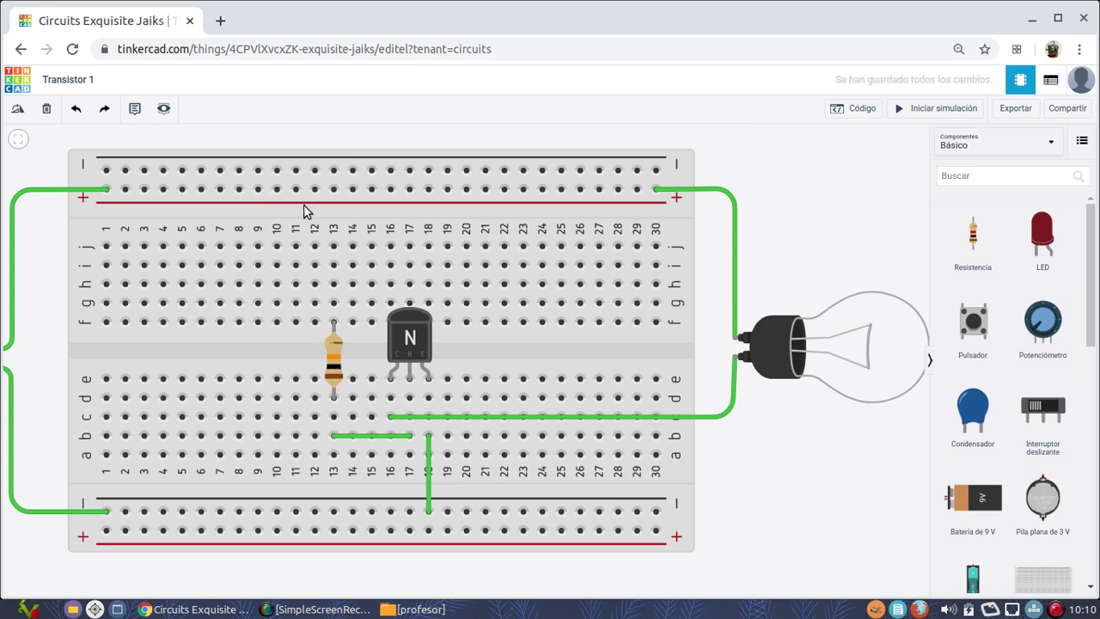
# Rotate the resistor to horizontal and replace the cable between b13 and b17 with it, leads in those two holes
pyautogui.click(334, 359)
pyautogui.click(17, 110)
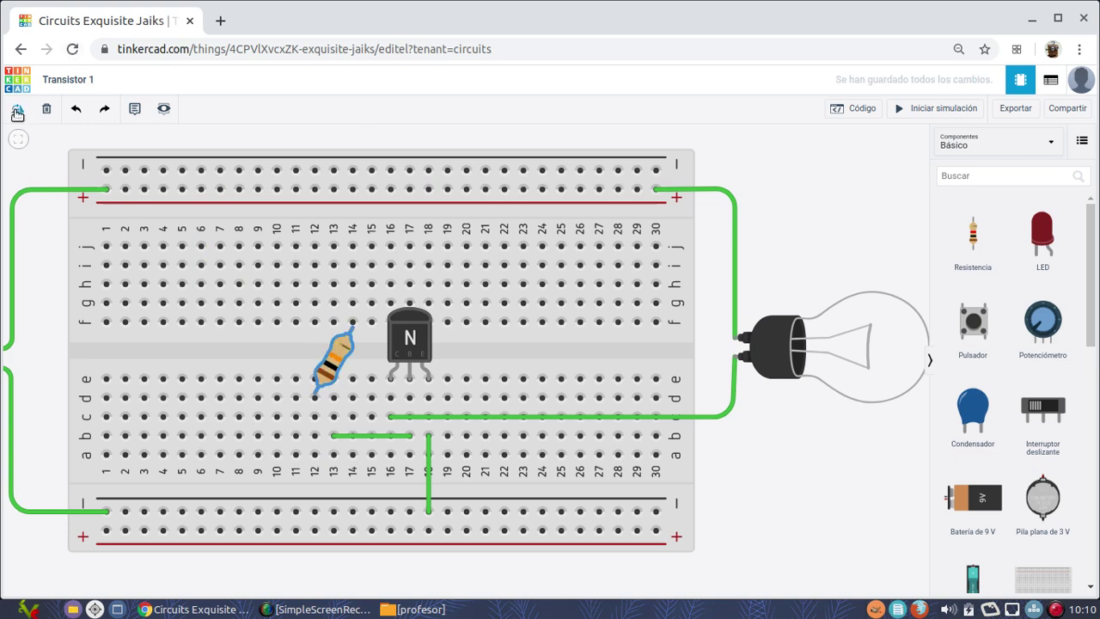
pyautogui.click(17, 109)
pyautogui.click(17, 109)
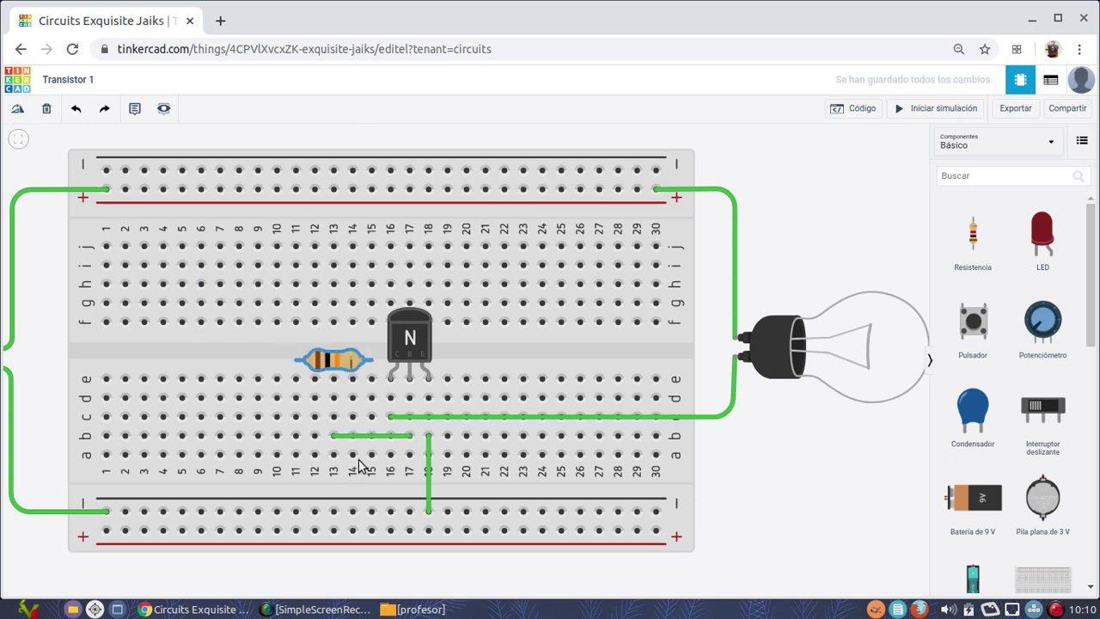
pyautogui.click(369, 435)
pyautogui.press('Escape')
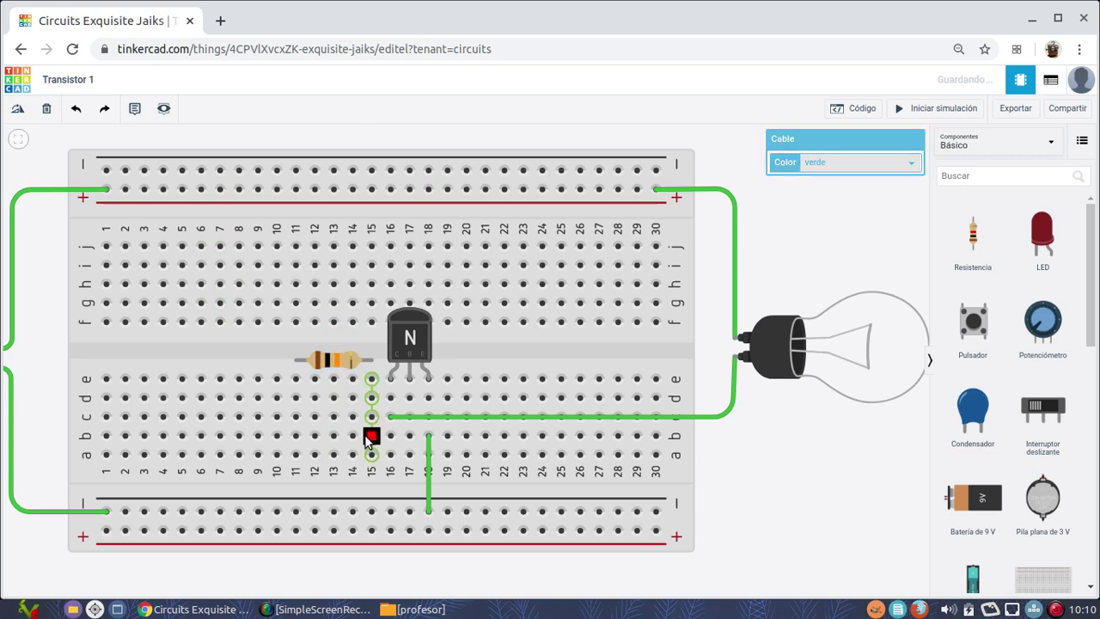
pyautogui.moveTo(329, 361); pyautogui.dragTo(368, 436)
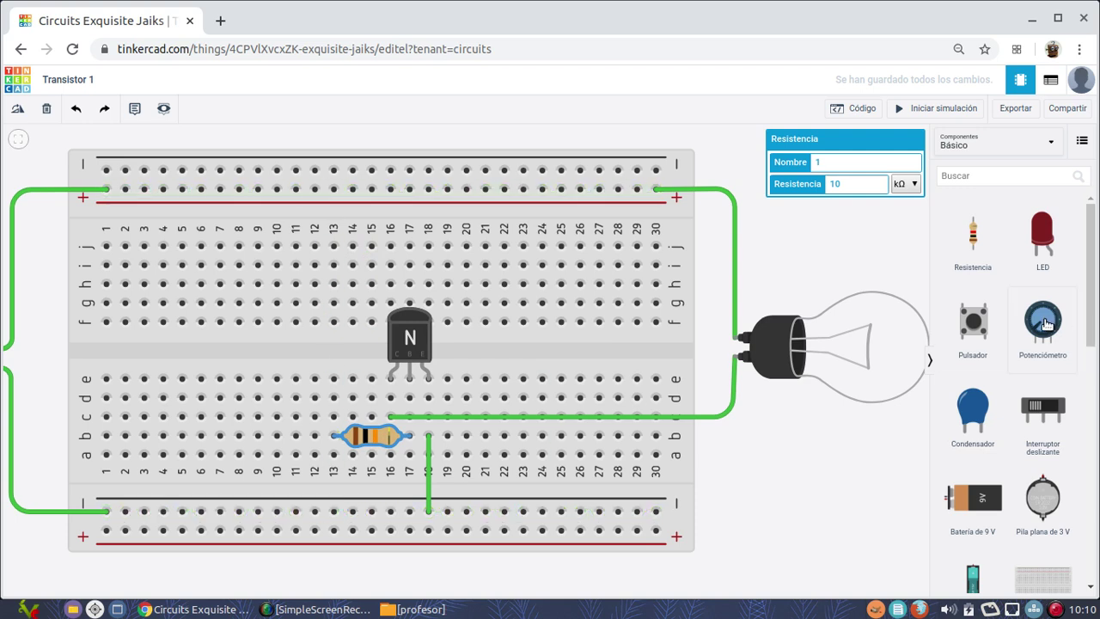
# Place a potentiometer with its terminals in d6, d7 and d8, and set its resistance to 2 kΩ
pyautogui.moveTo(1044, 323); pyautogui.dragTo(222, 404)
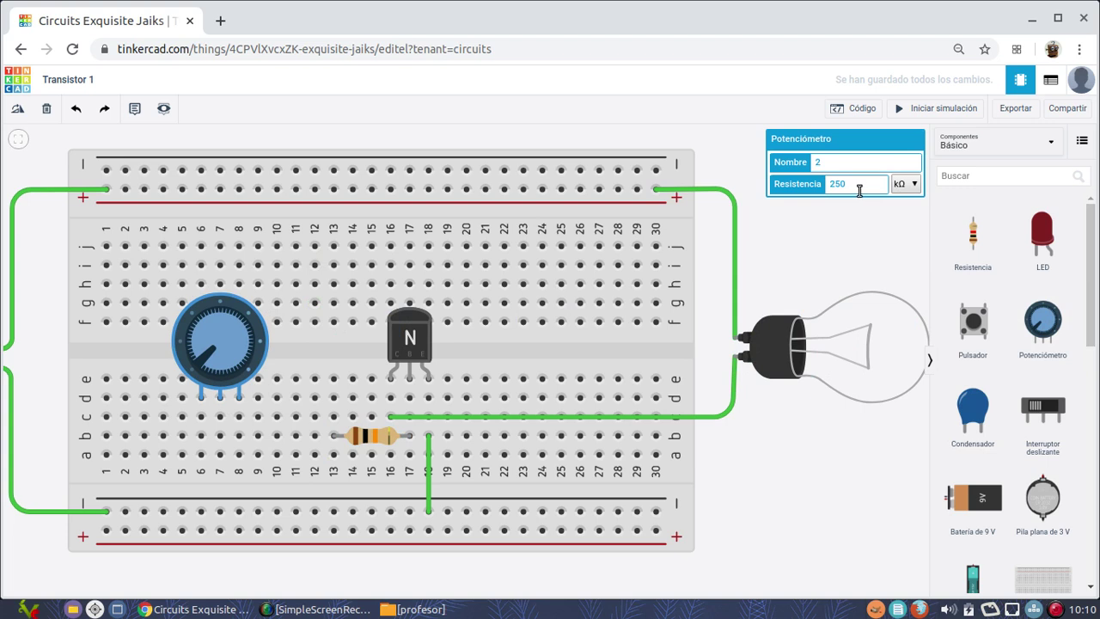
pyautogui.moveTo(857, 183); pyautogui.dragTo(770, 184)
pyautogui.write('2')
# Wire c8 to the upper positive rail with a square bend at column 11, and c6 straight down to the lower negative rail
pyautogui.click(240, 418)
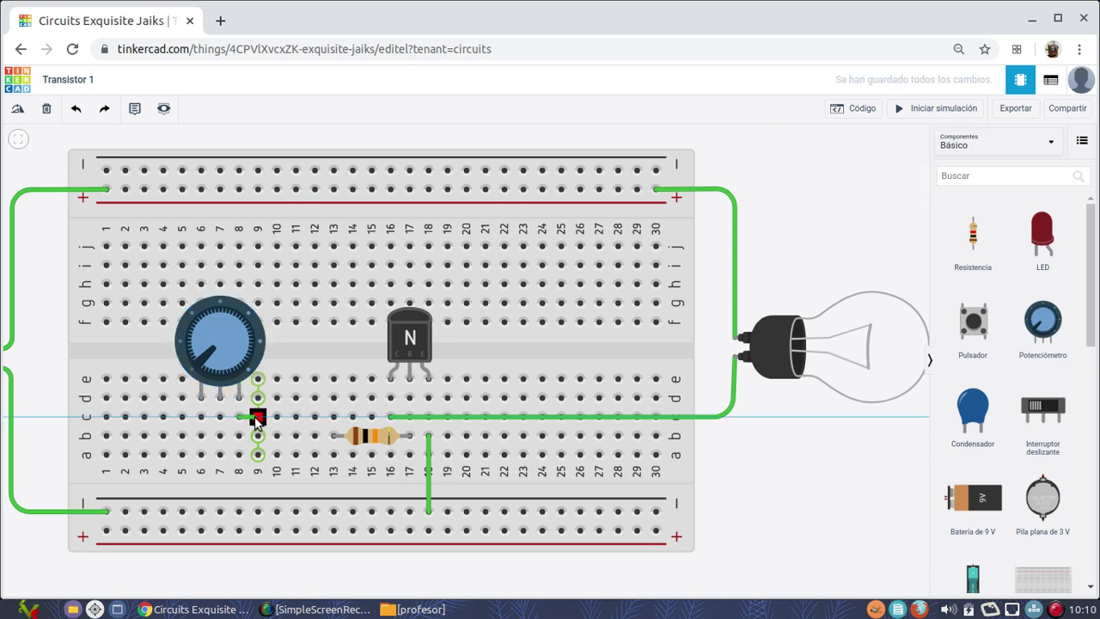
pyautogui.click(285, 417)
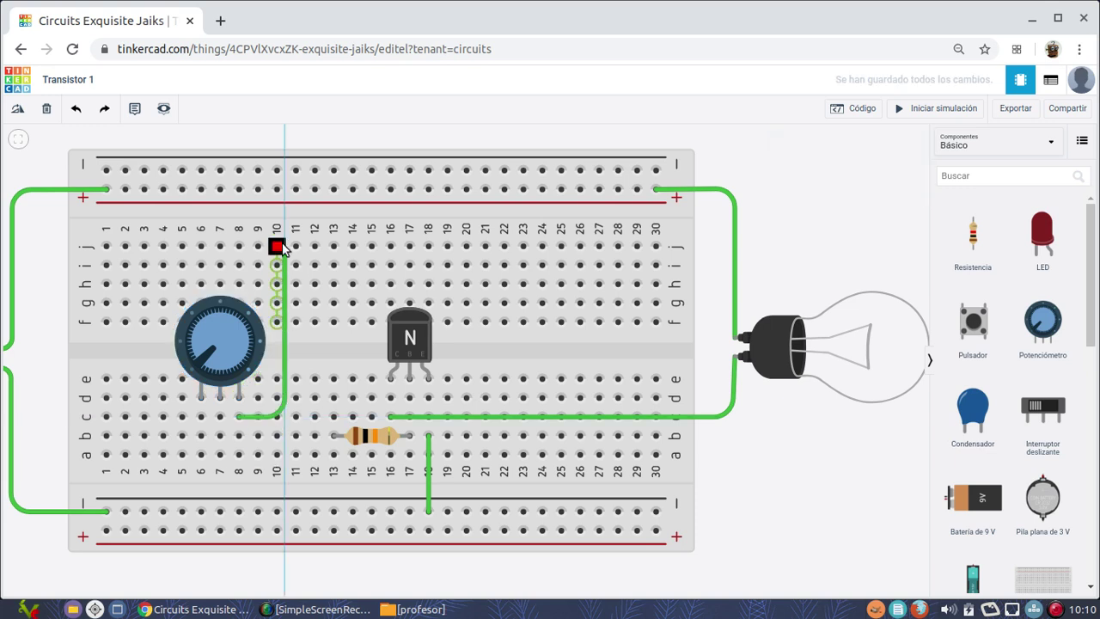
pyautogui.click(295, 191)
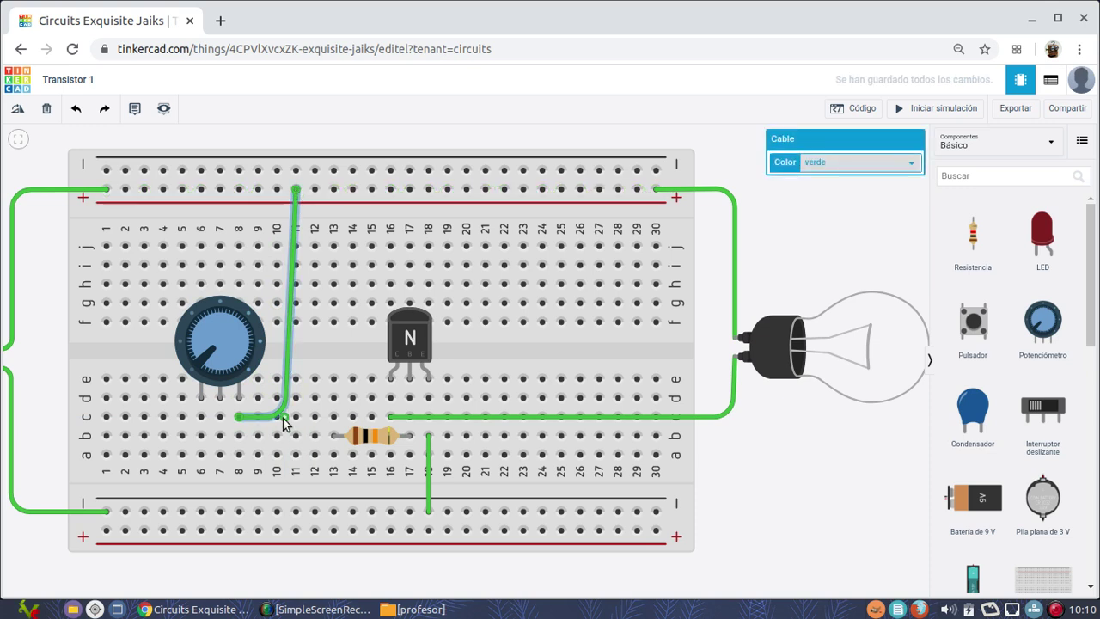
pyautogui.moveTo(287, 422); pyautogui.dragTo(295, 422)
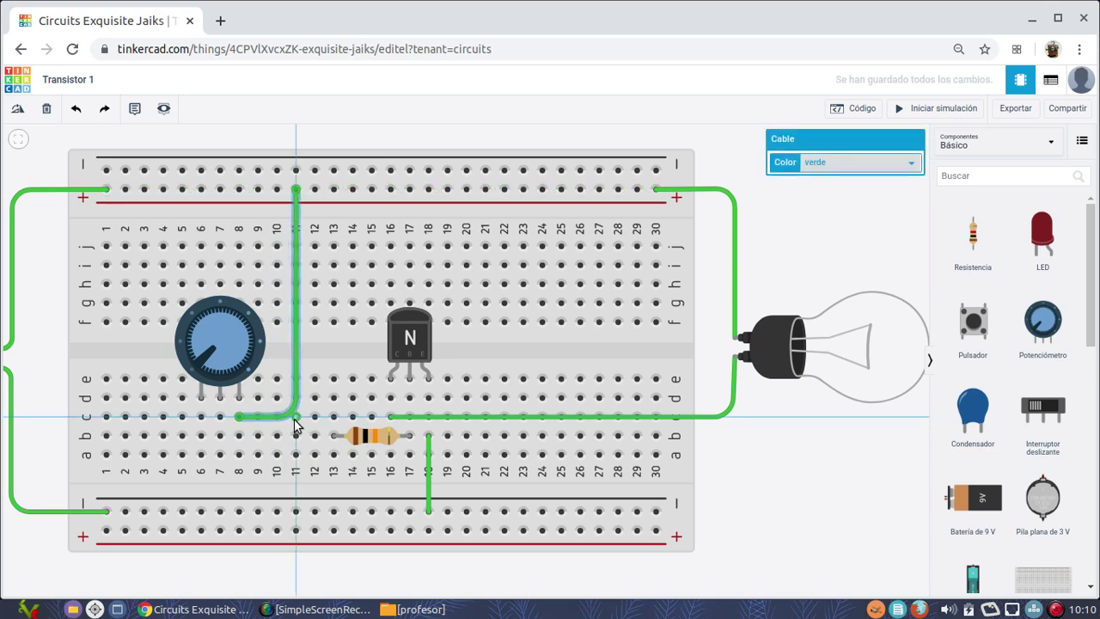
pyautogui.click(201, 417)
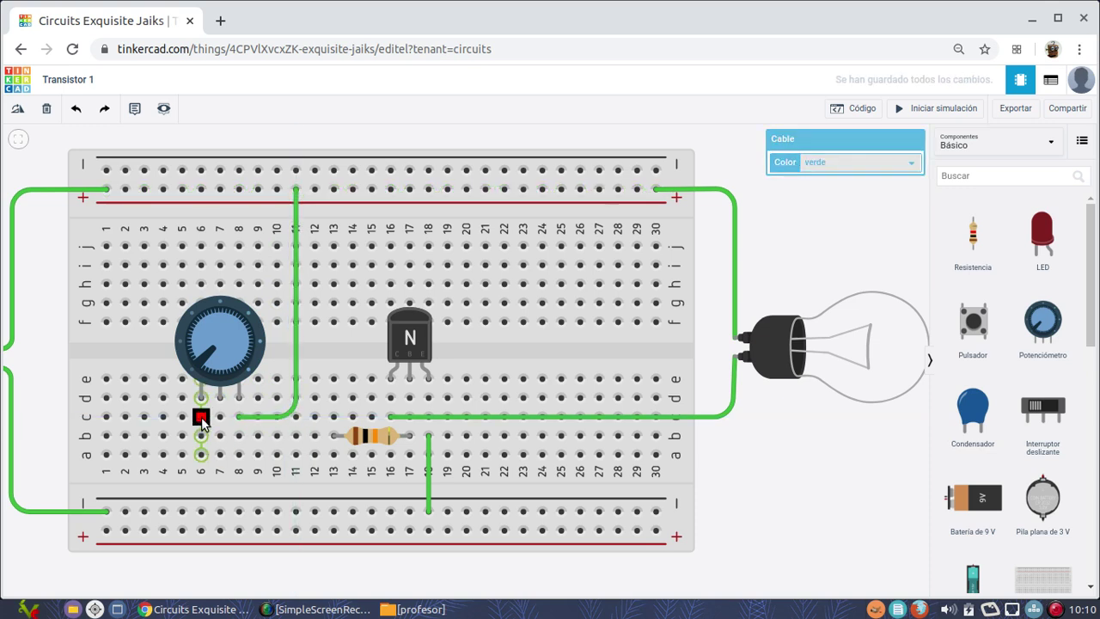
pyautogui.click(201, 512)
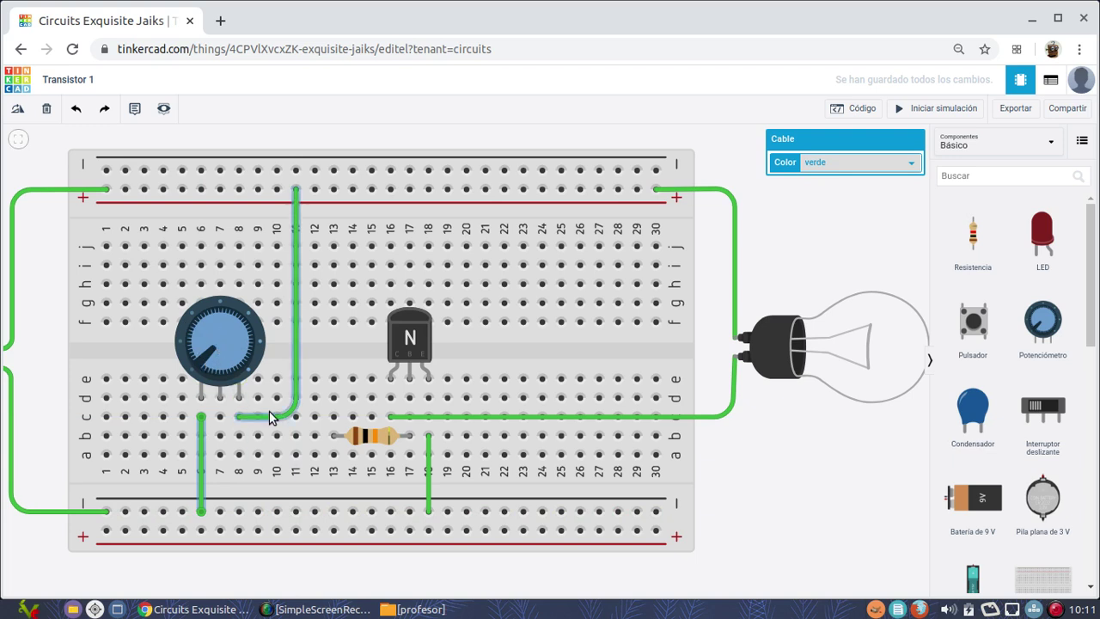
# Wire the potentiometer's middle terminal column to the resistor's free lead with a straight cable from a7 to a13
pyautogui.press('f')
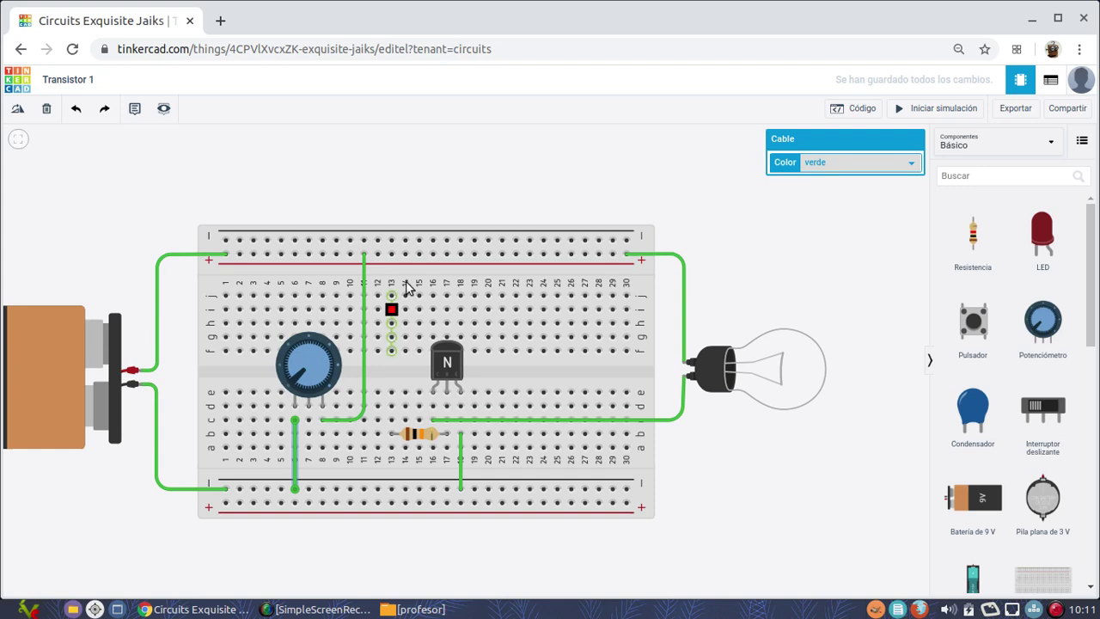
pyautogui.scroll(-2, 319, 294)
pyautogui.scroll(3, 300, 339)
pyautogui.scroll(3, 301, 340)
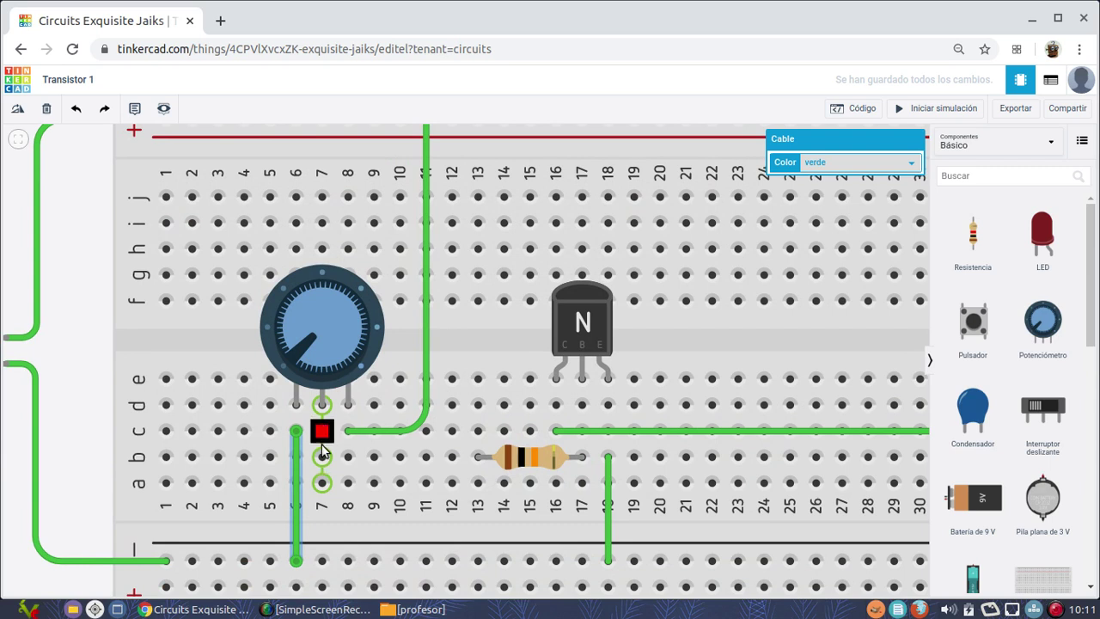
pyautogui.click(322, 484)
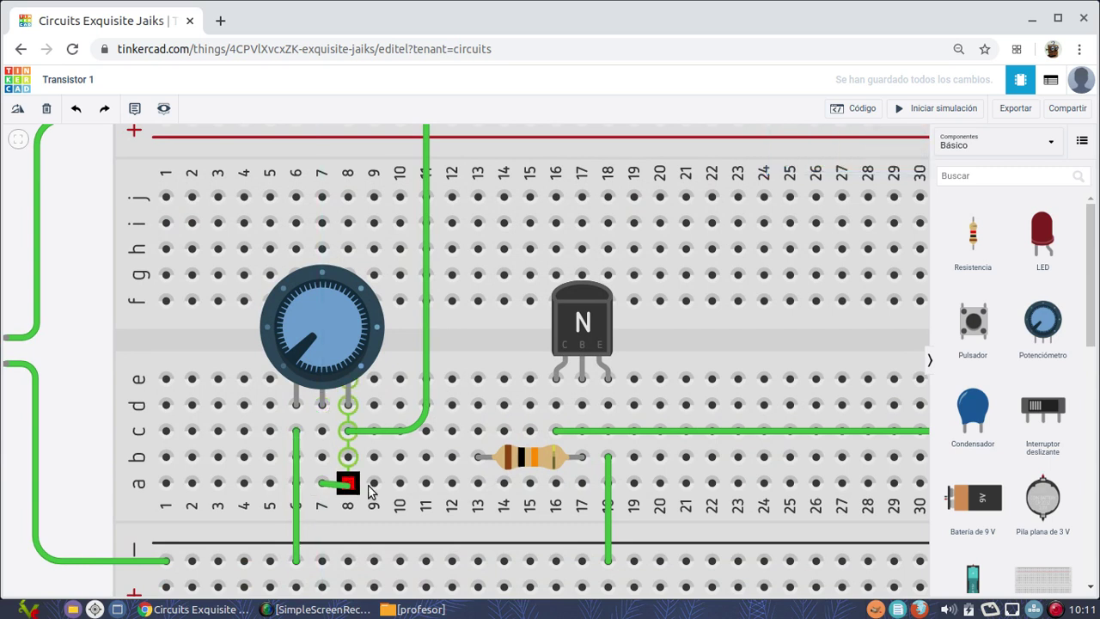
pyautogui.click(478, 483)
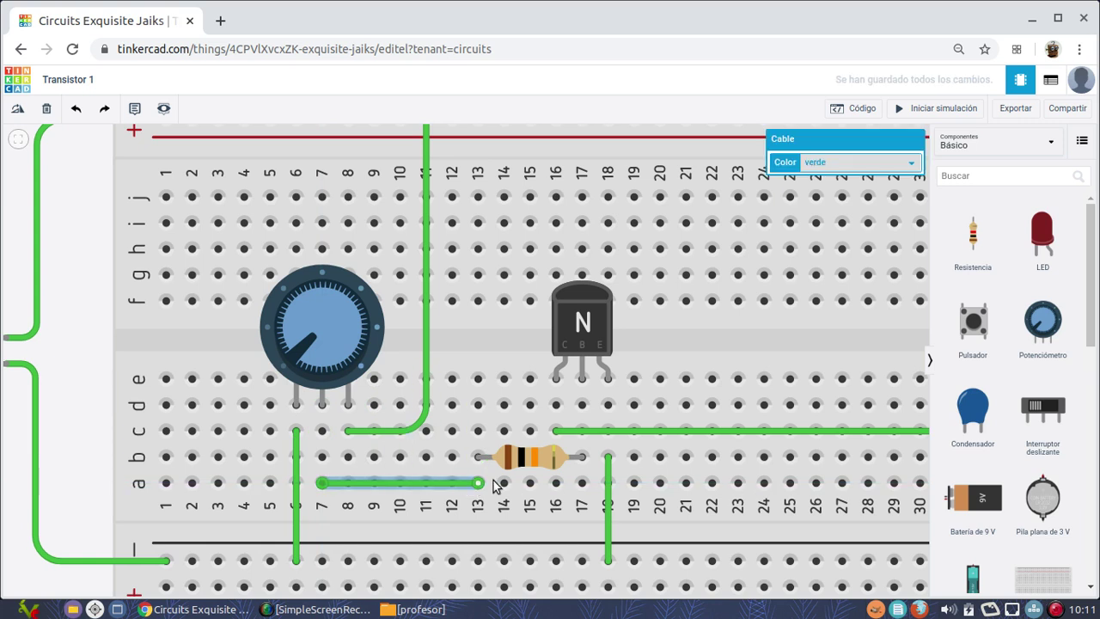
pyautogui.scroll(-2, 124, 394)
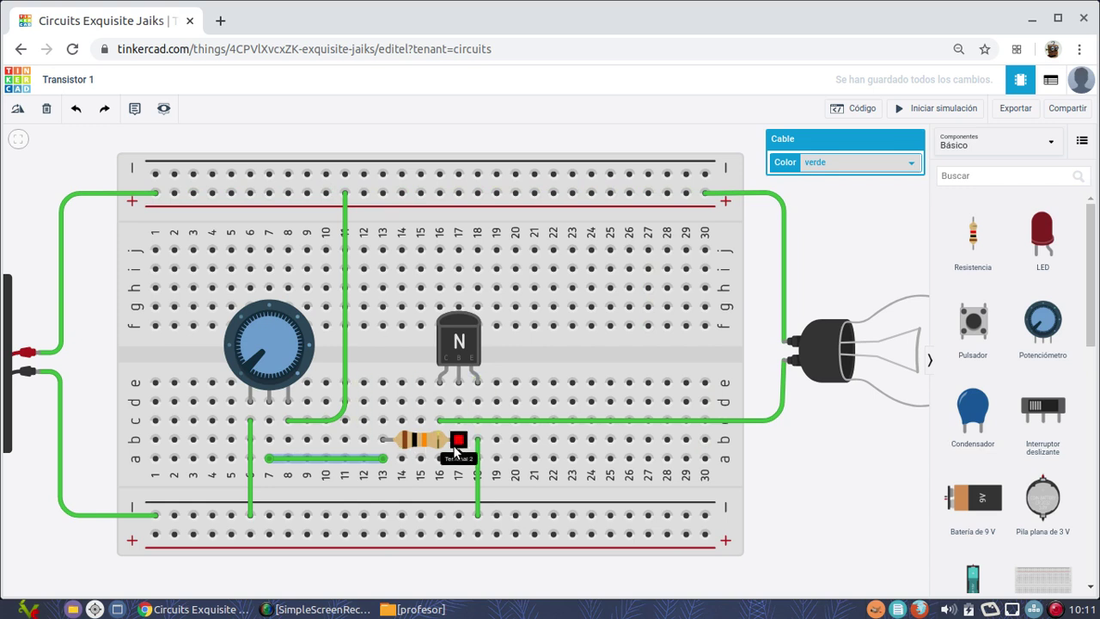
pyautogui.scroll(-1, 285, 368)
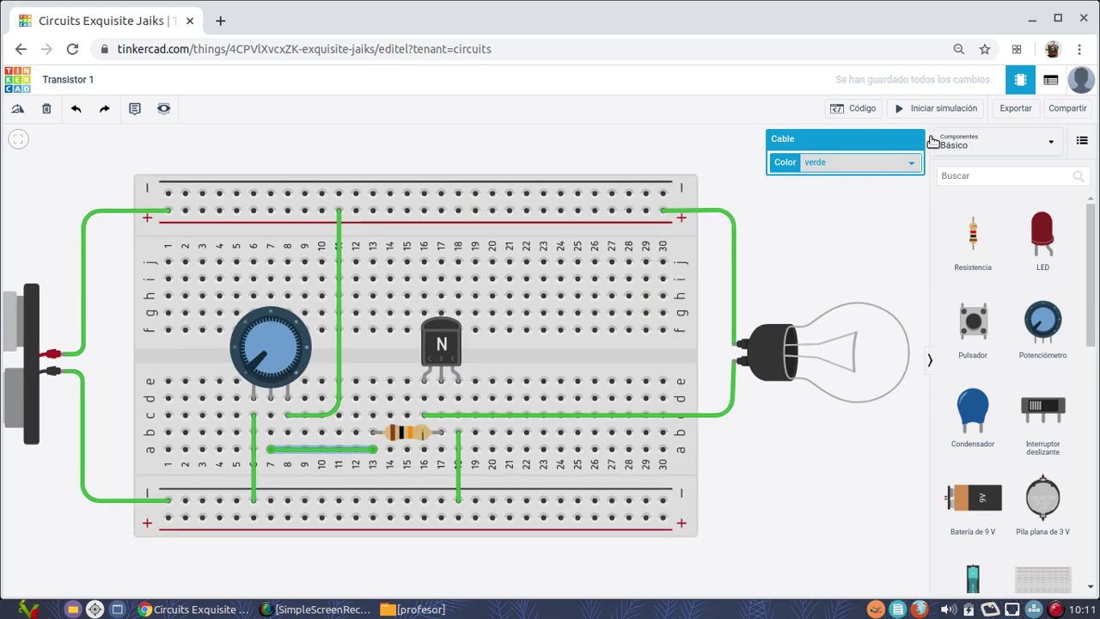
# Simulate the circuit, turn the potentiometer knob back and forth to test its effect on the bulb, and stop the simulation
pyautogui.click(902, 110)
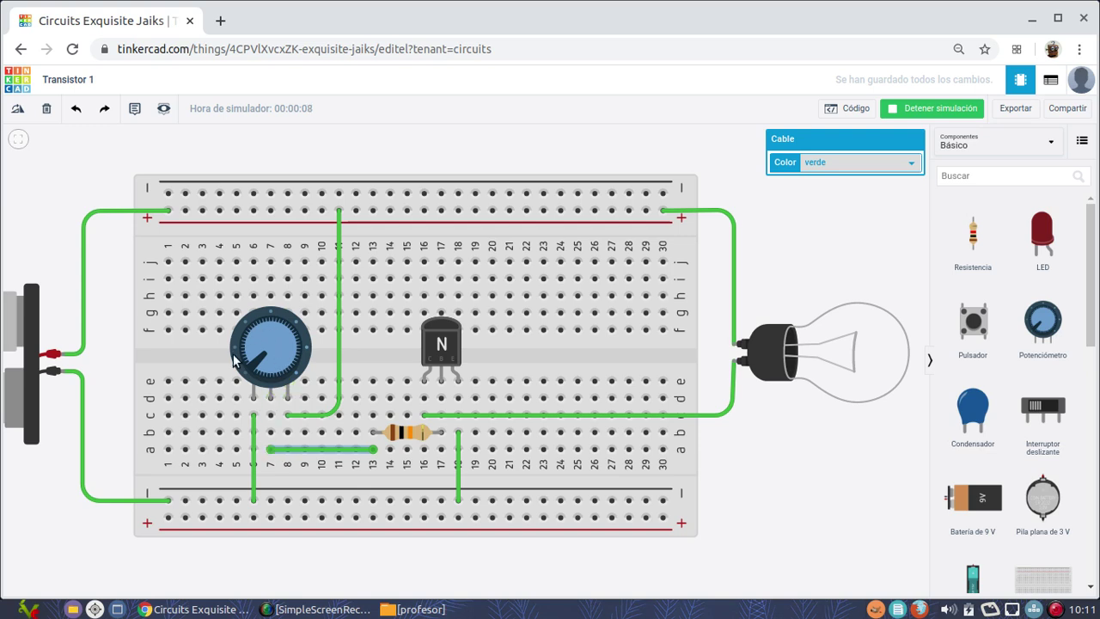
pyautogui.moveTo(258, 369); pyautogui.dragTo(290, 382)
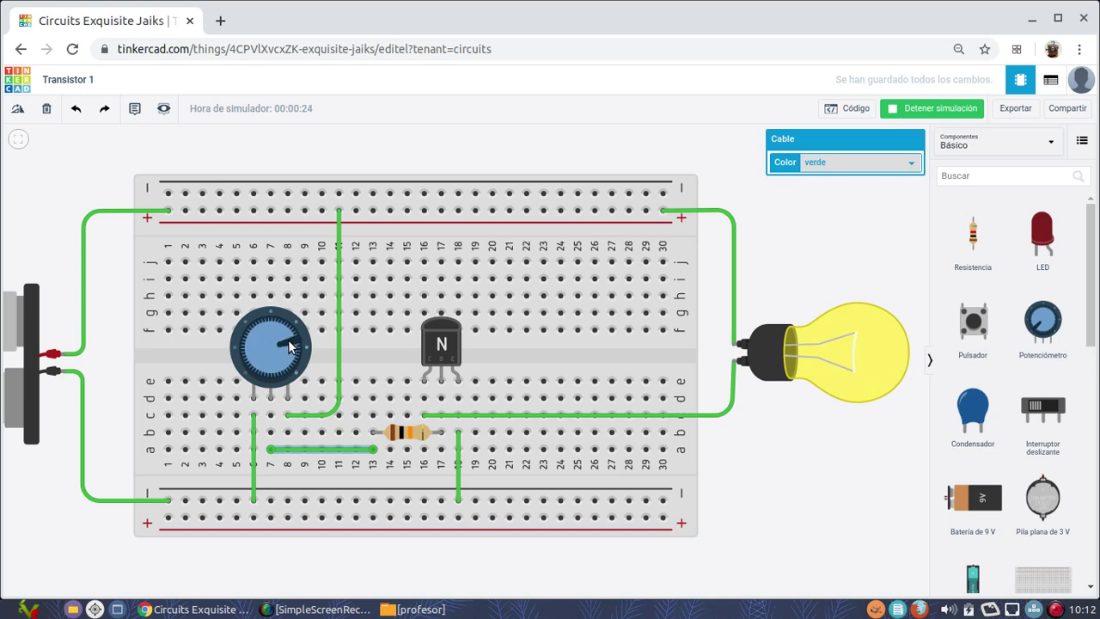
pyautogui.moveTo(290, 346); pyautogui.dragTo(262, 352)
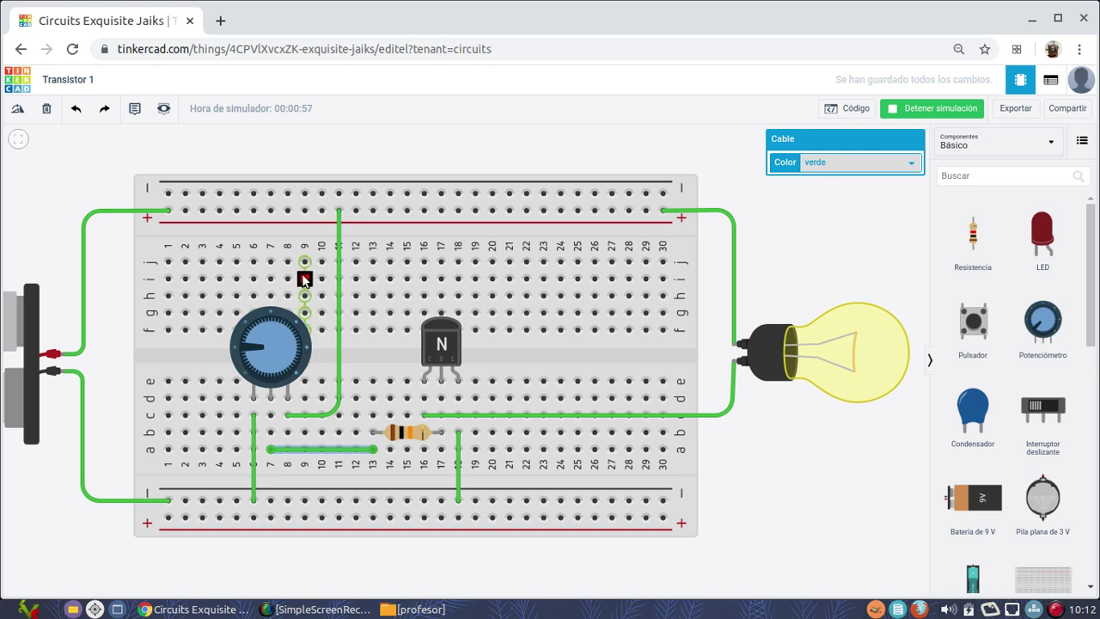
pyautogui.moveTo(291, 352); pyautogui.dragTo(287, 350)
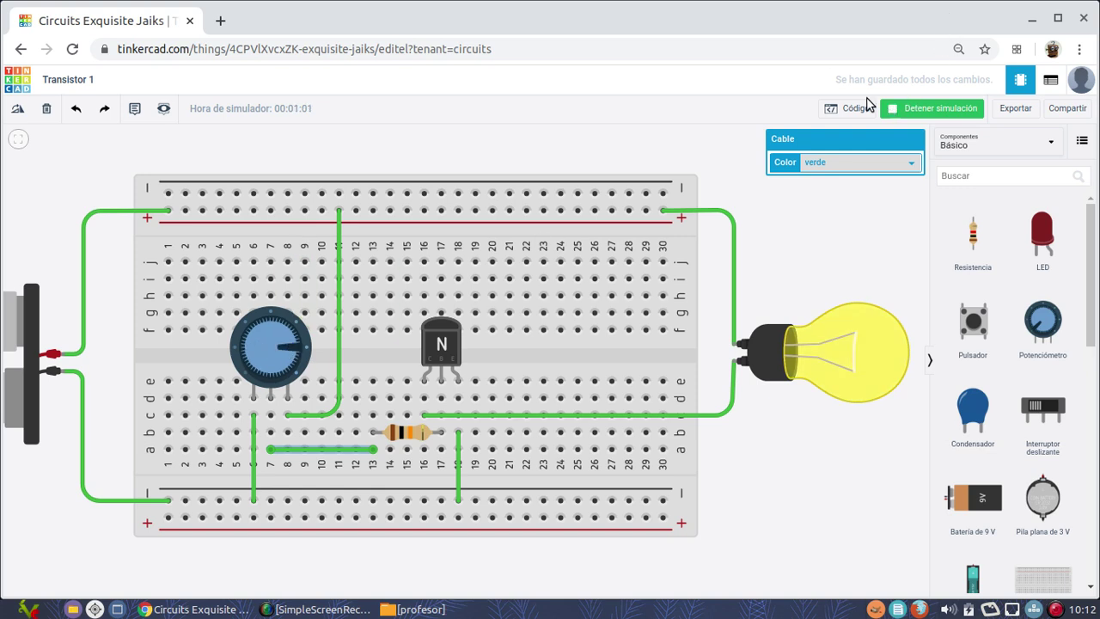
pyautogui.click(889, 108)
# Delete the potentiometer and its three cables: c8 to the positive rail, a7 to a13, and c6 to the negative rail
pyautogui.click(271, 372)
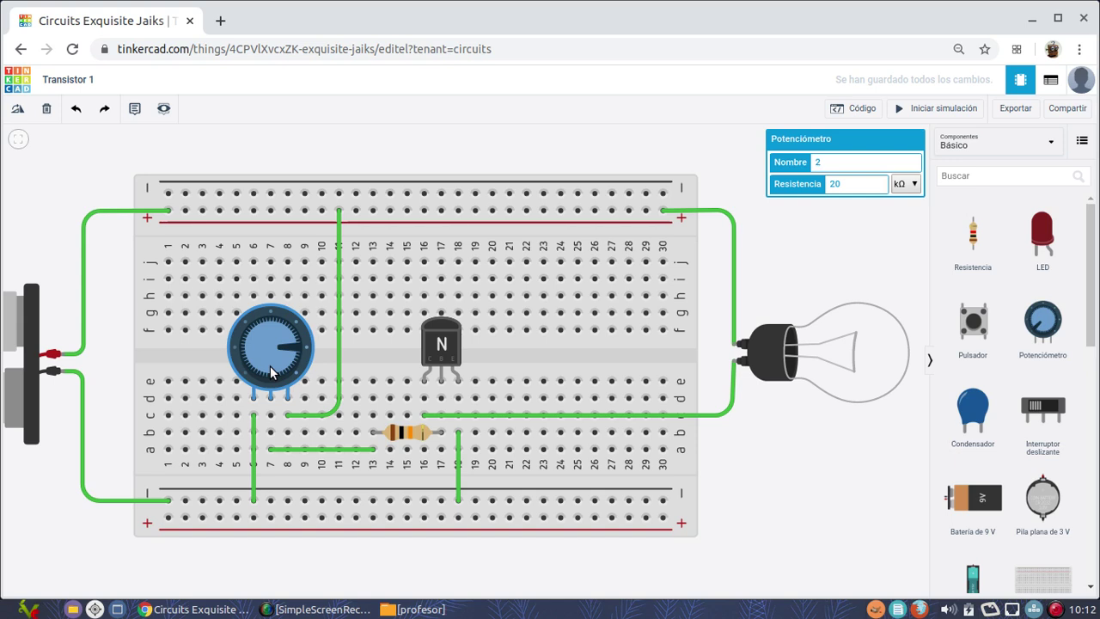
pyautogui.press('Delete')
pyautogui.click(325, 417)
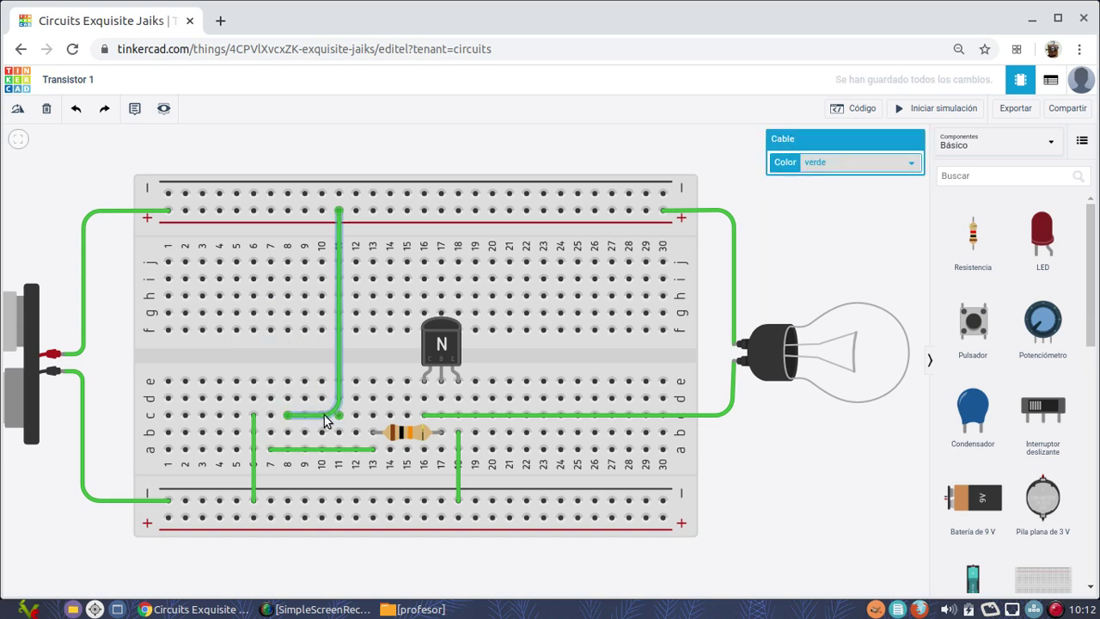
pyautogui.press('Delete')
pyautogui.click(316, 449)
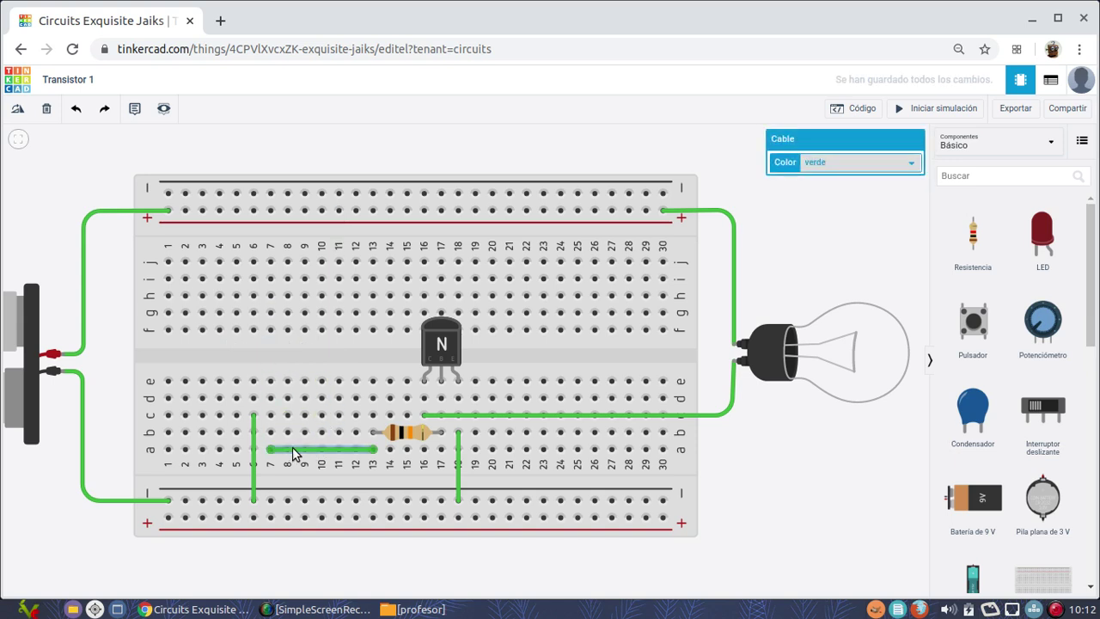
pyautogui.press('Delete')
pyautogui.click(255, 449)
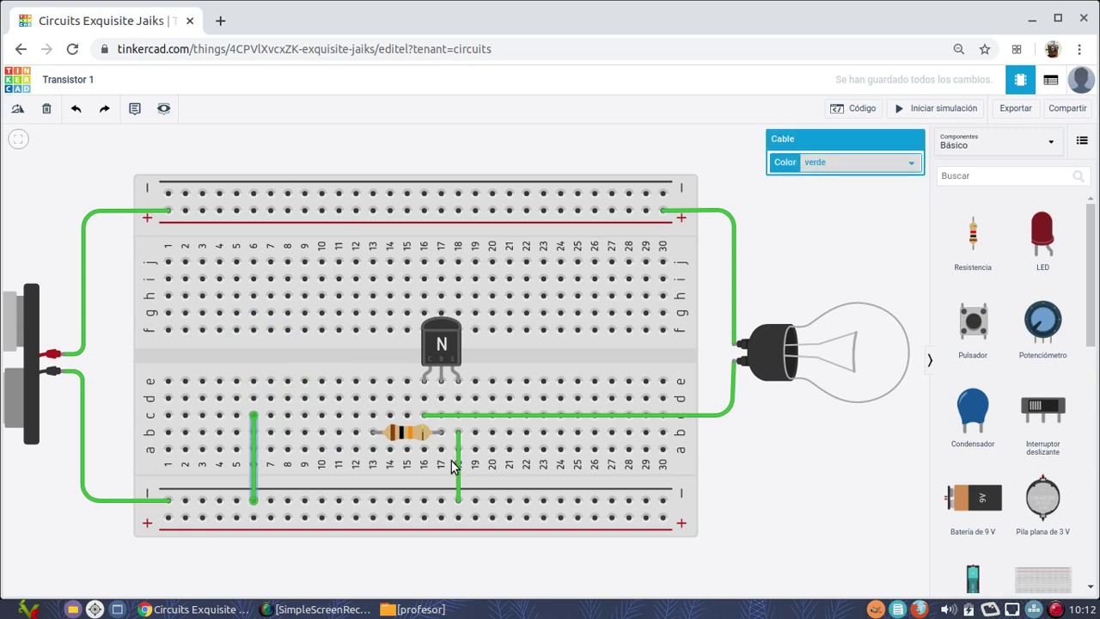
pyautogui.press('Delete')
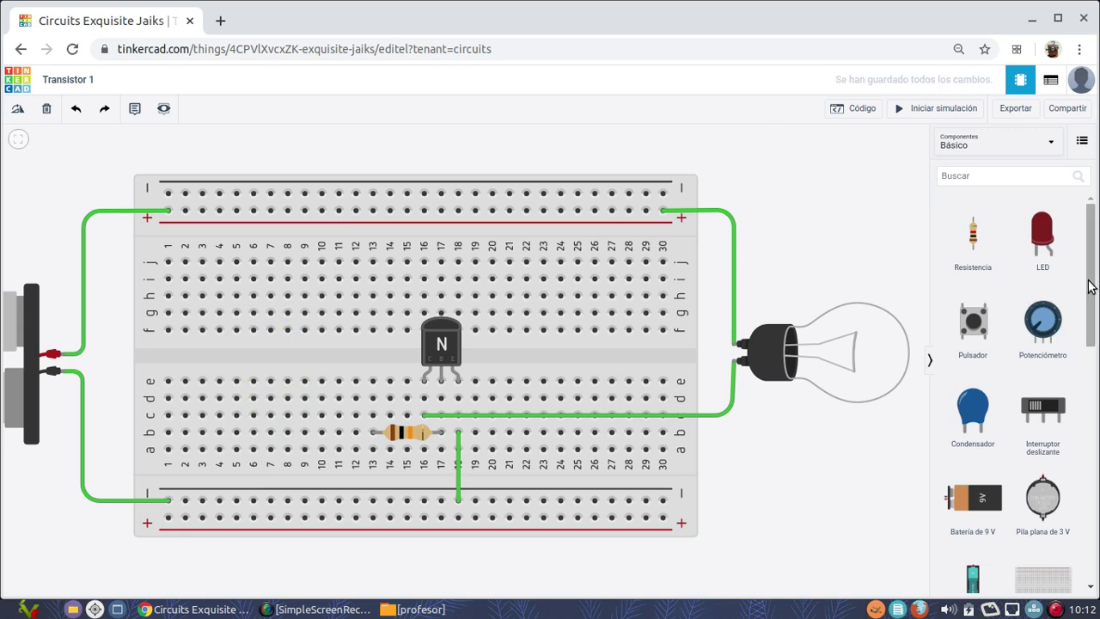
# Duplicate the 10 kΩ base resistor and place the copy vertically between b9 and the lower negative rail
pyautogui.moveTo(1092, 287)
pyautogui.mouseDown()
pyautogui.moveTo(1093, 331)
pyautogui.moveTo(1093, 292)
pyautogui.mouseUp()
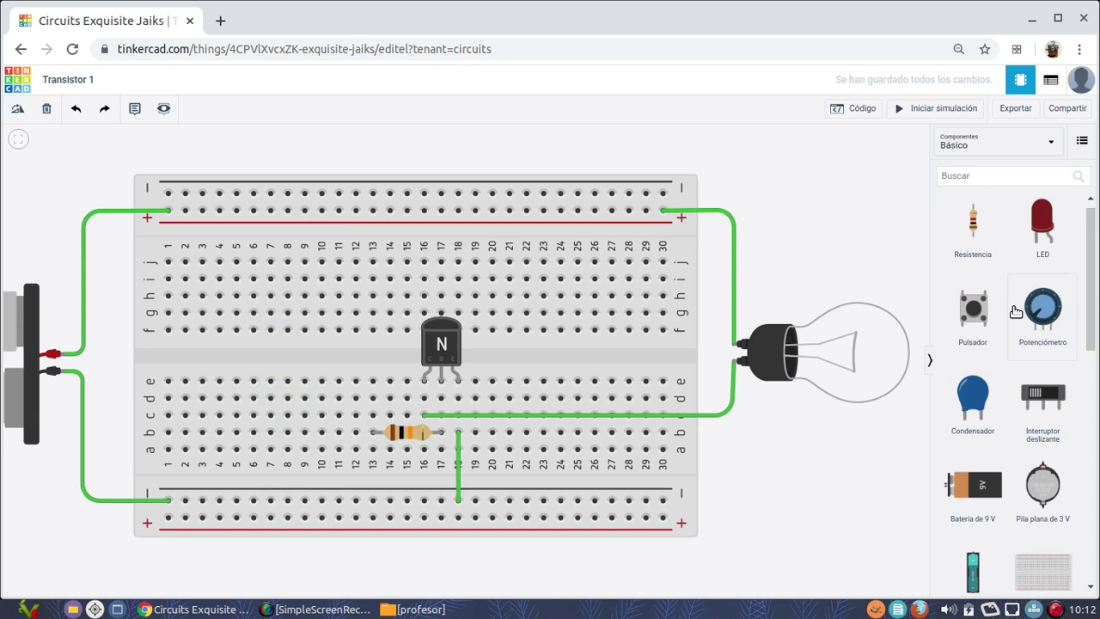
pyautogui.click(403, 436)
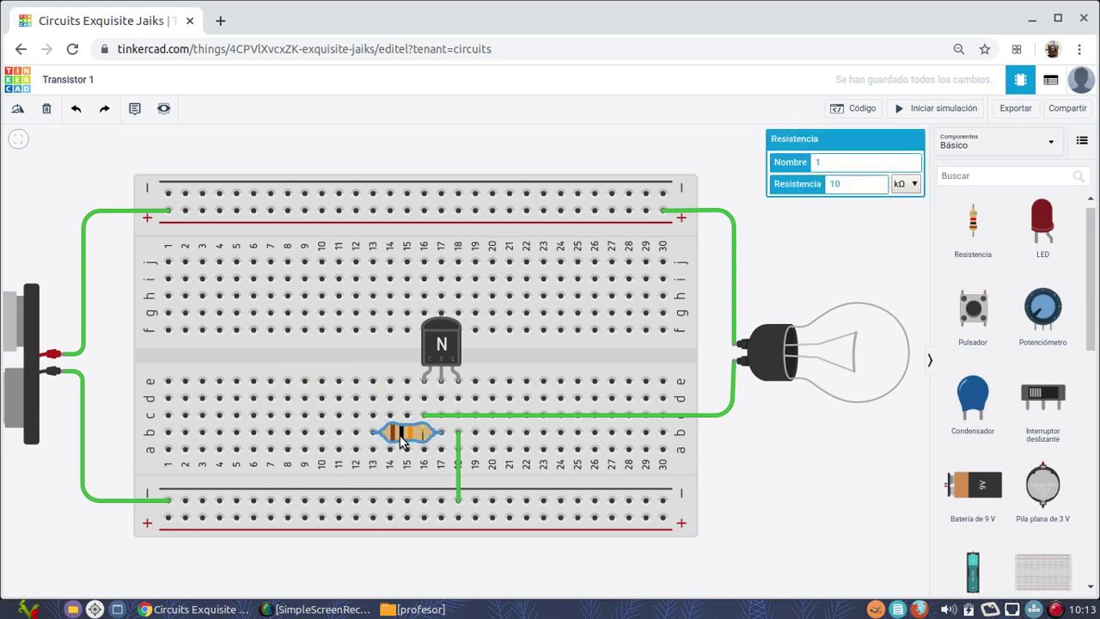
pyautogui.hotkey('ctrl', 'c')
pyautogui.hotkey('ctrl', 'v')
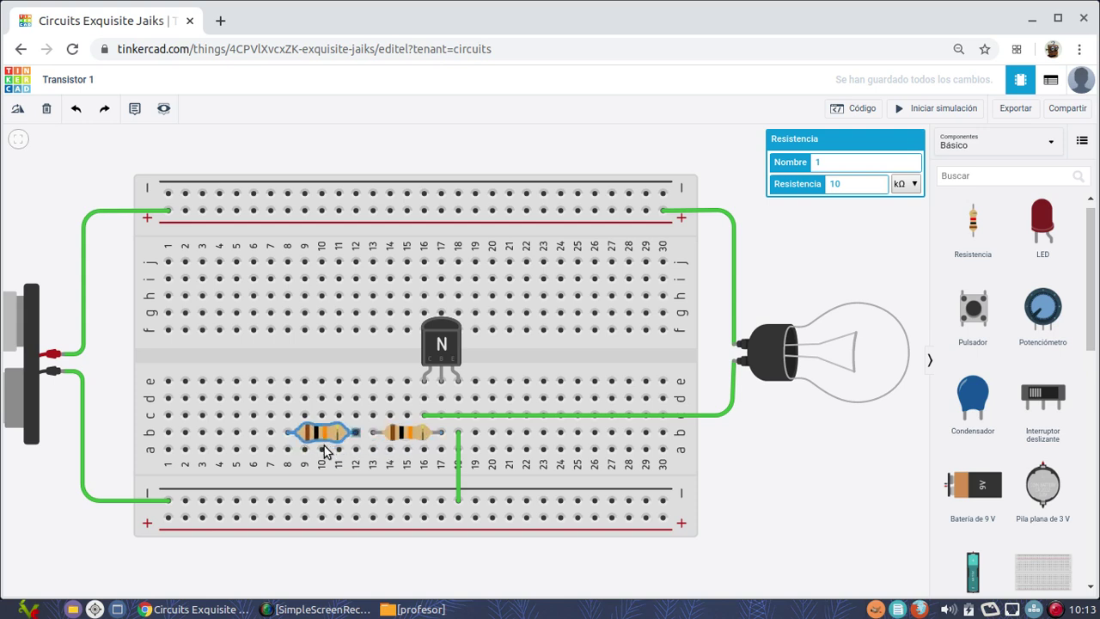
pyautogui.click(320, 425)
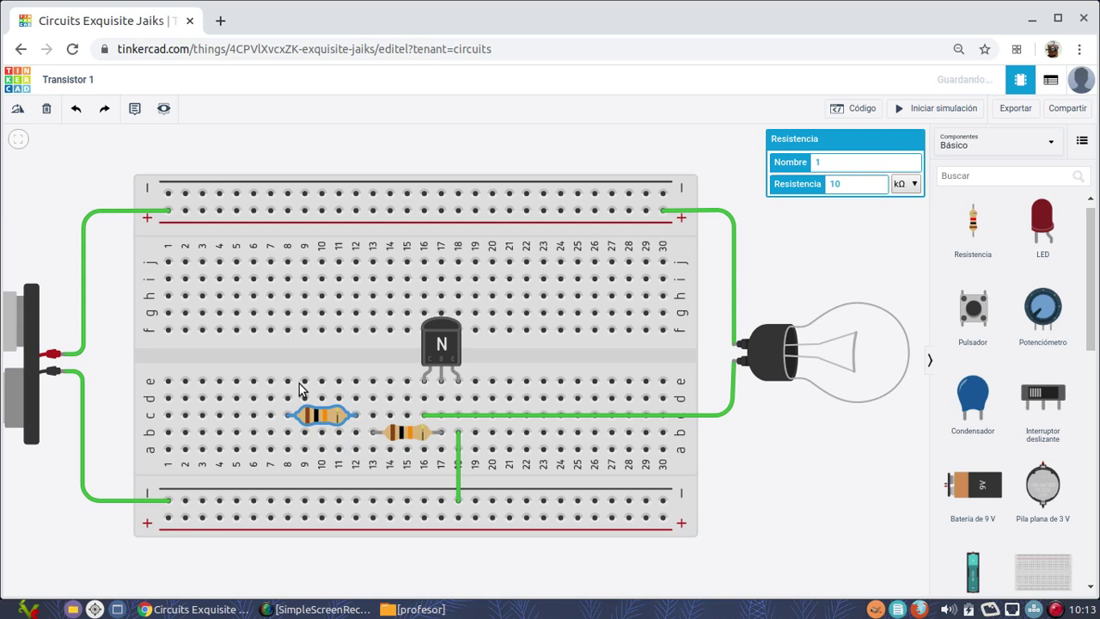
pyautogui.click(17, 109)
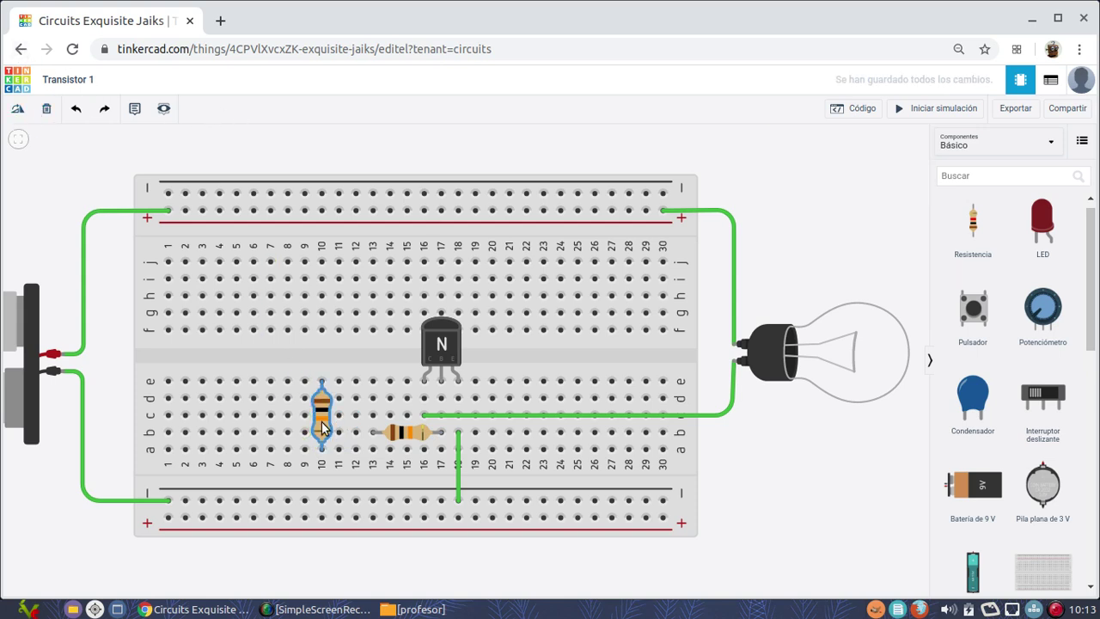
pyautogui.moveTo(324, 426); pyautogui.dragTo(302, 467)
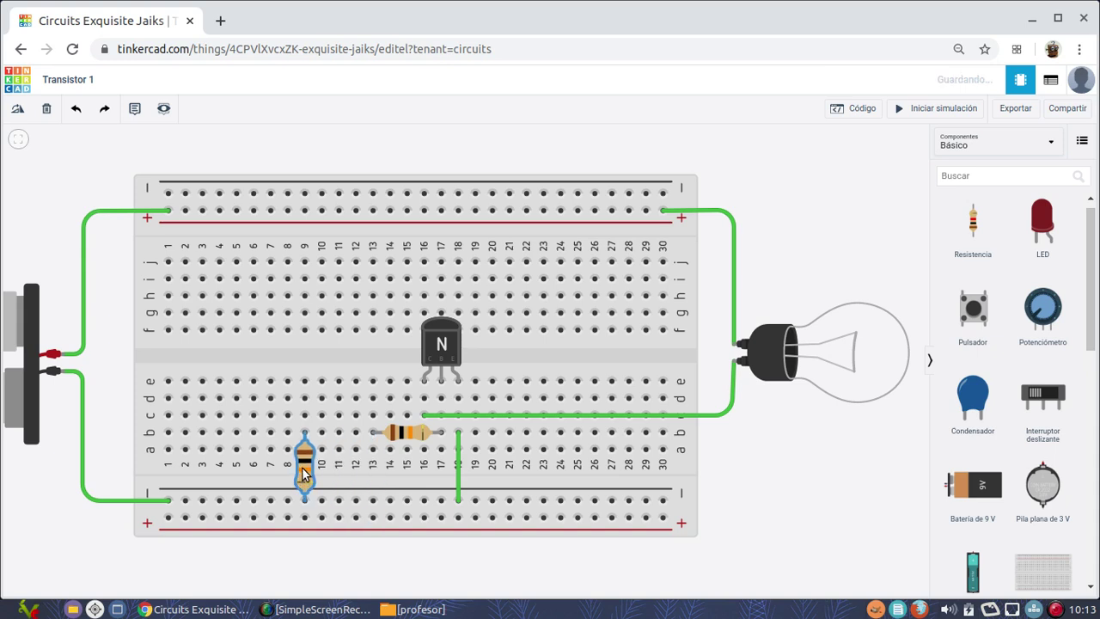
# Wire c9 straight to c13 and place a photoresistor with its terminals in e8 and e9
pyautogui.click(304, 415)
pyautogui.click(372, 415)
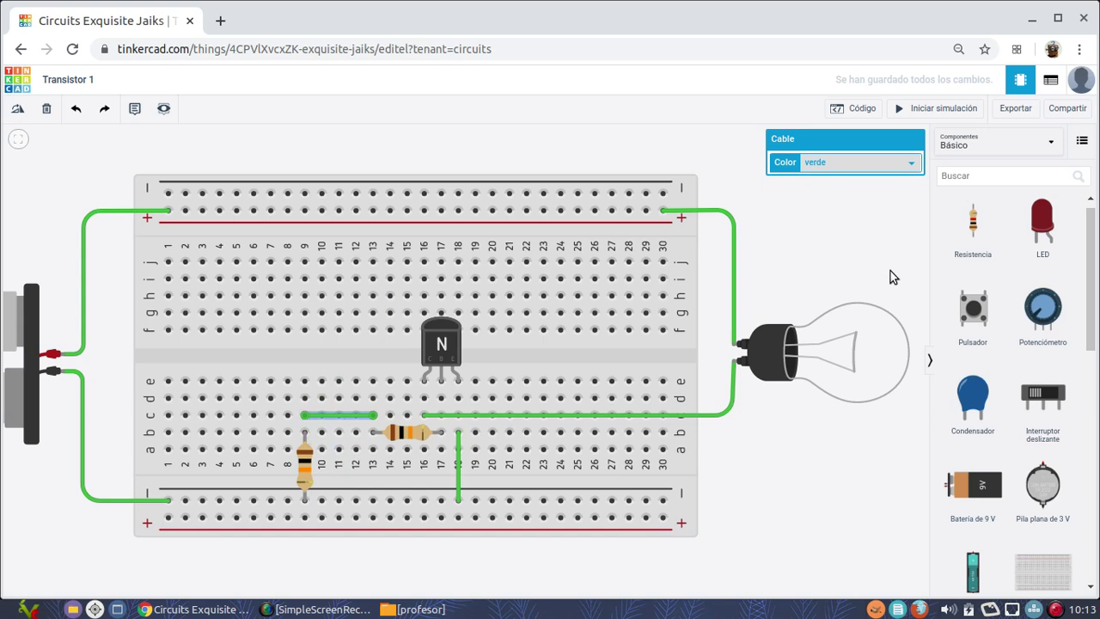
pyautogui.moveTo(1091, 336); pyautogui.dragTo(1092, 533)
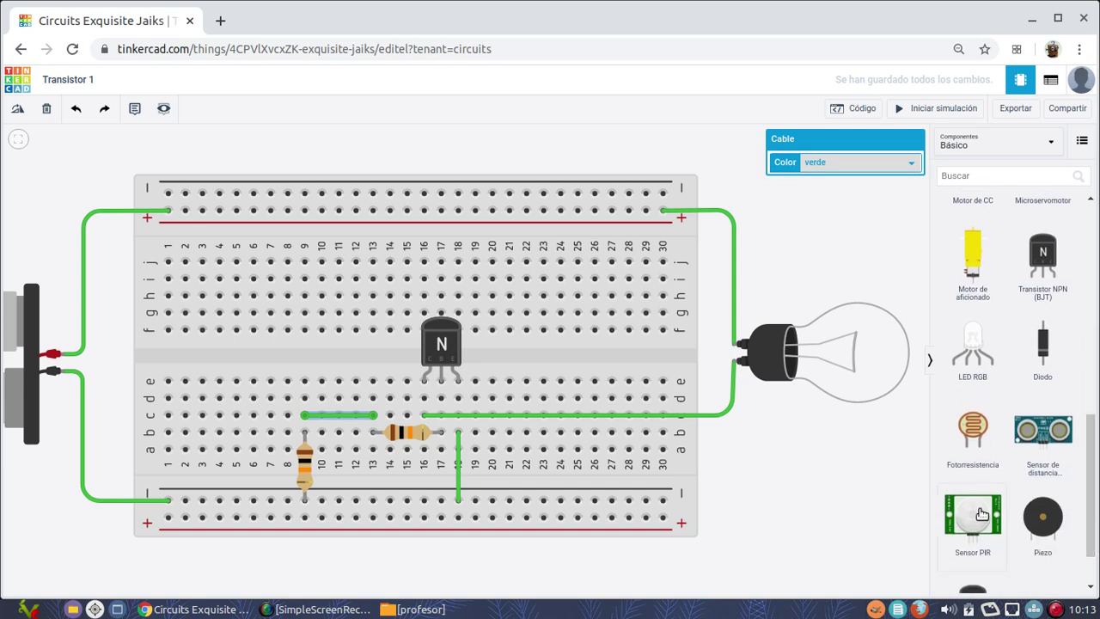
pyautogui.moveTo(974, 423); pyautogui.dragTo(296, 391)
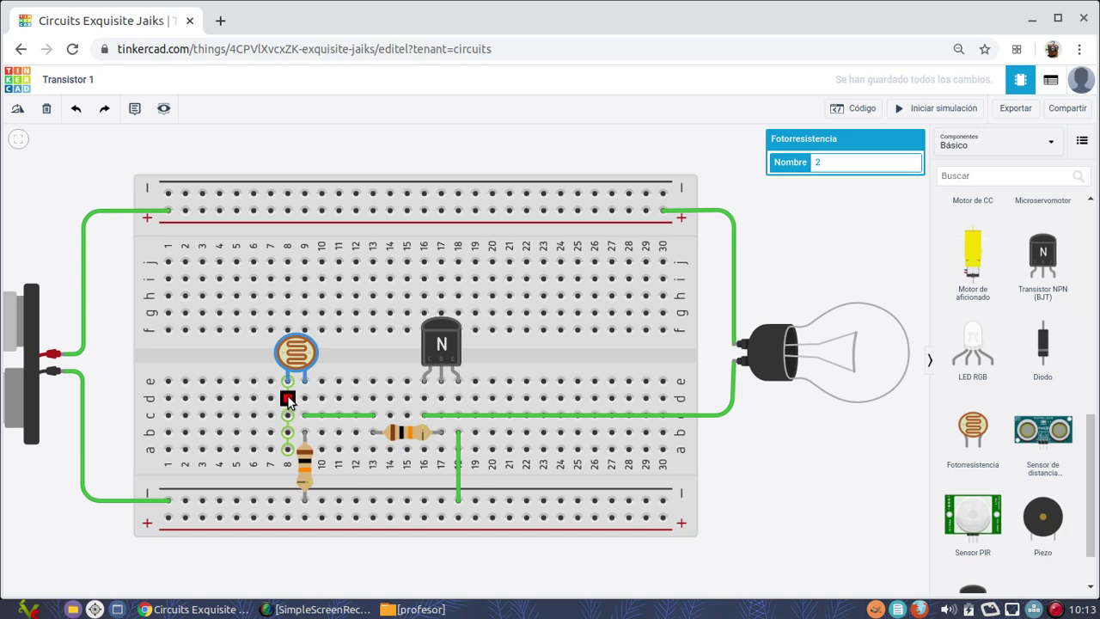
# Wire d8 to the upper positive rail at column 6, with a square bend at d6
pyautogui.click(287, 399)
pyautogui.click(260, 396)
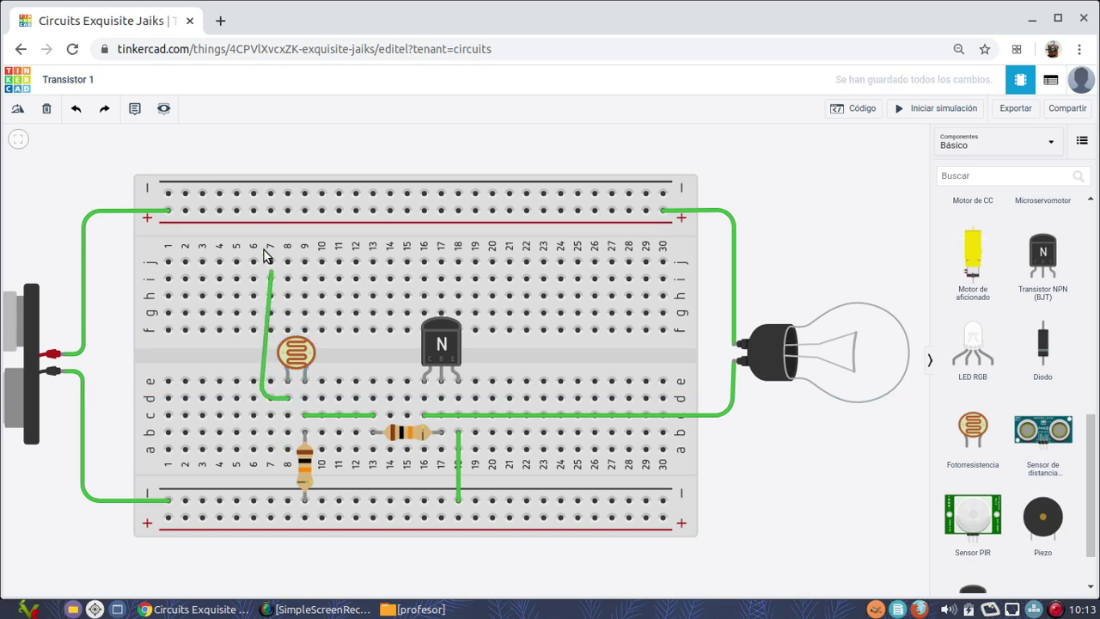
pyautogui.click(256, 214)
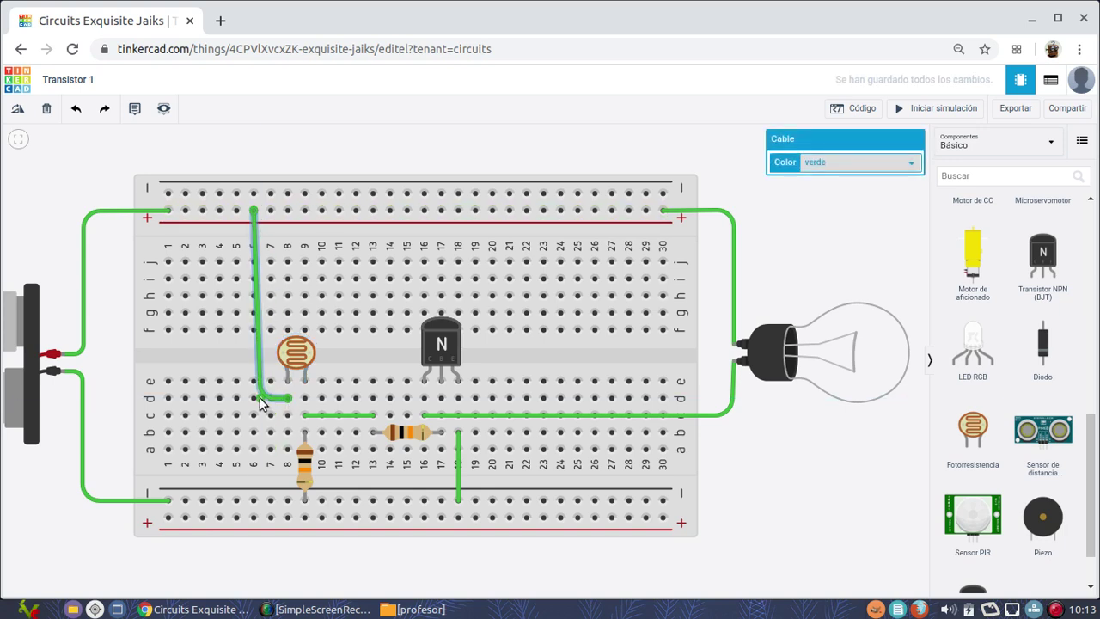
pyautogui.moveTo(260, 397); pyautogui.dragTo(253, 398)
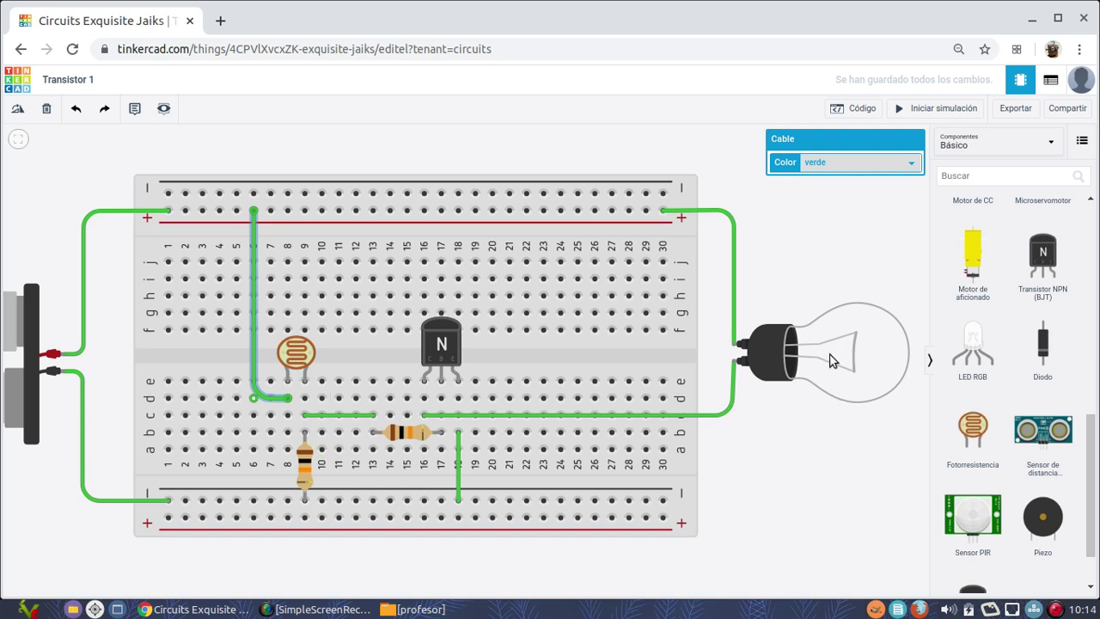
# Start the simulation and vary the photoresistor's light level from dark to slightly brighter to test the bulb's response
pyautogui.click(901, 112)
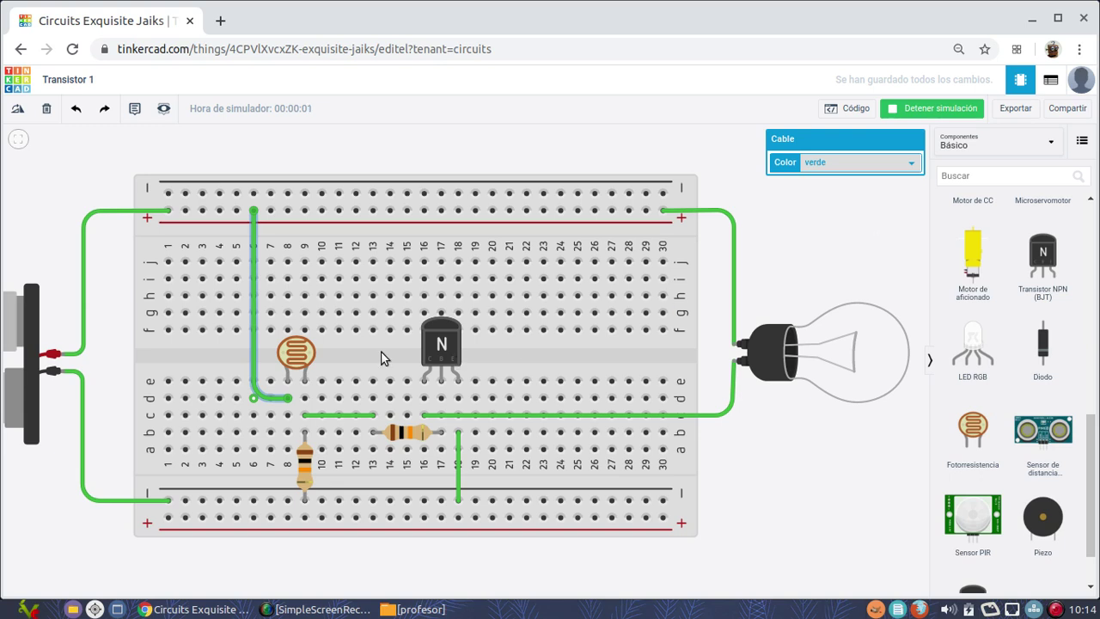
pyautogui.click(297, 354)
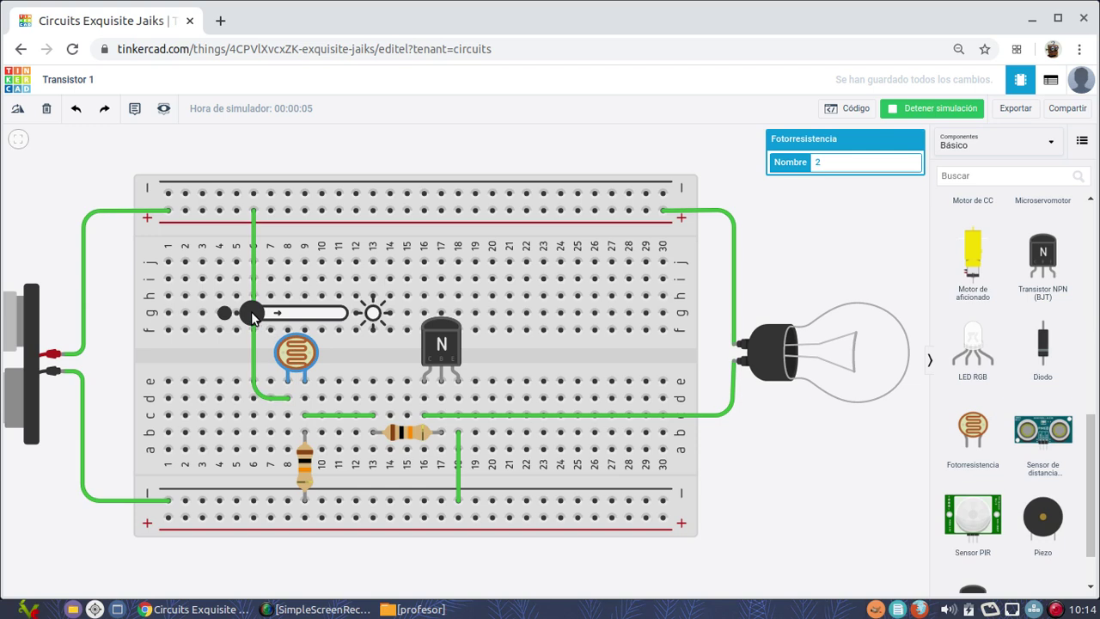
pyautogui.moveTo(254, 316)
pyautogui.mouseDown()
pyautogui.moveTo(329, 318)
pyautogui.moveTo(265, 317)
pyautogui.mouseUp()
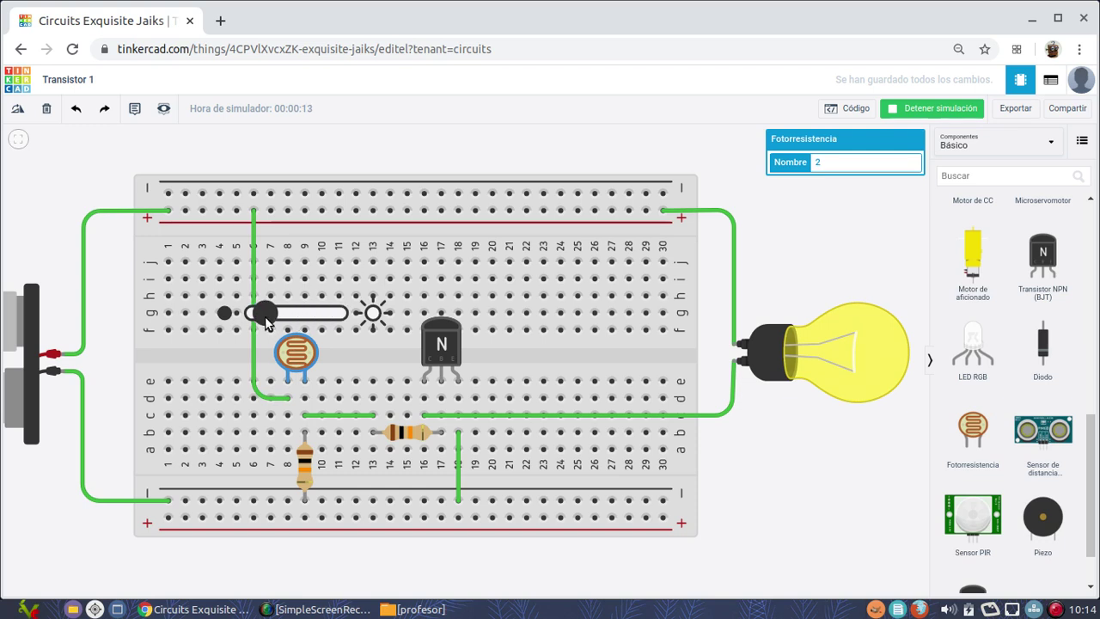
pyautogui.moveTo(261, 315); pyautogui.dragTo(262, 319)
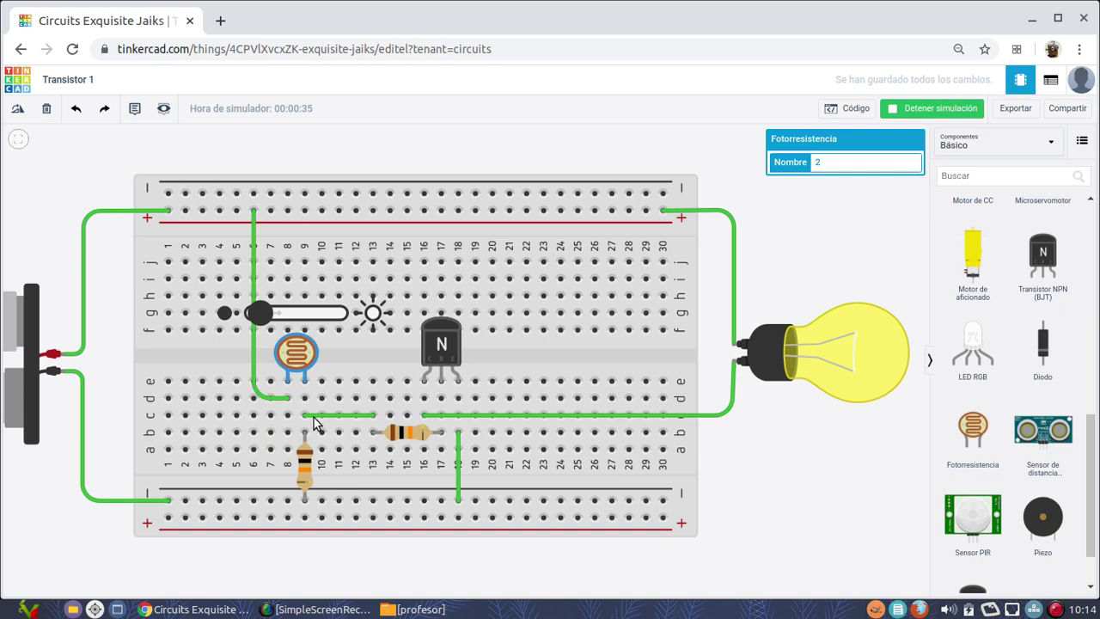
# Set the resistance of the vertical resistor in column 9 to 1 kΩ
pyautogui.click(304, 472)
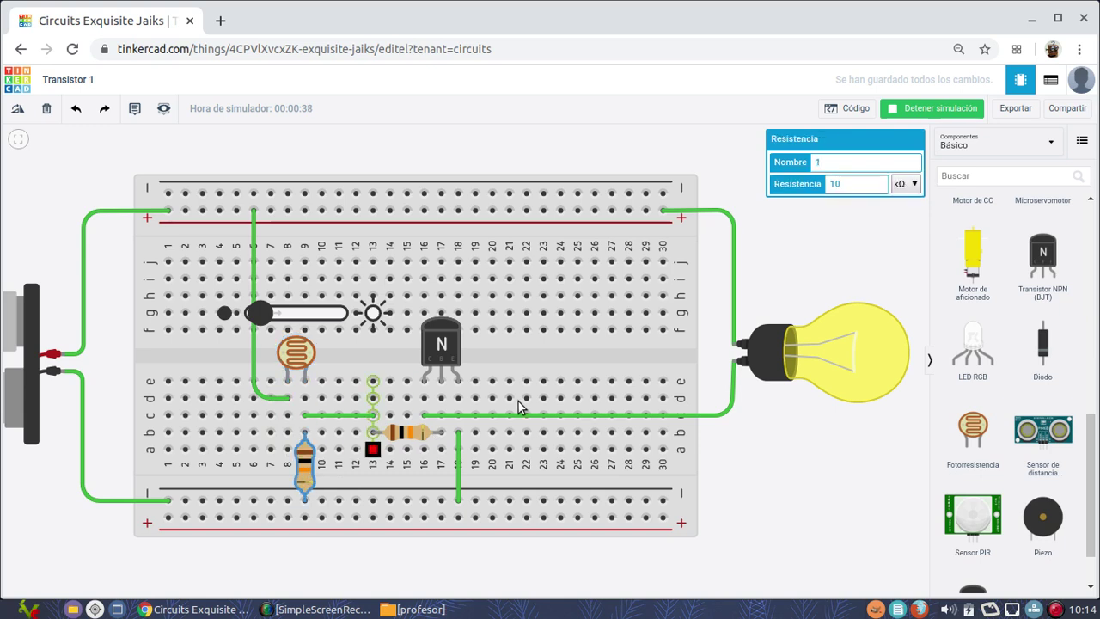
pyautogui.click(849, 183)
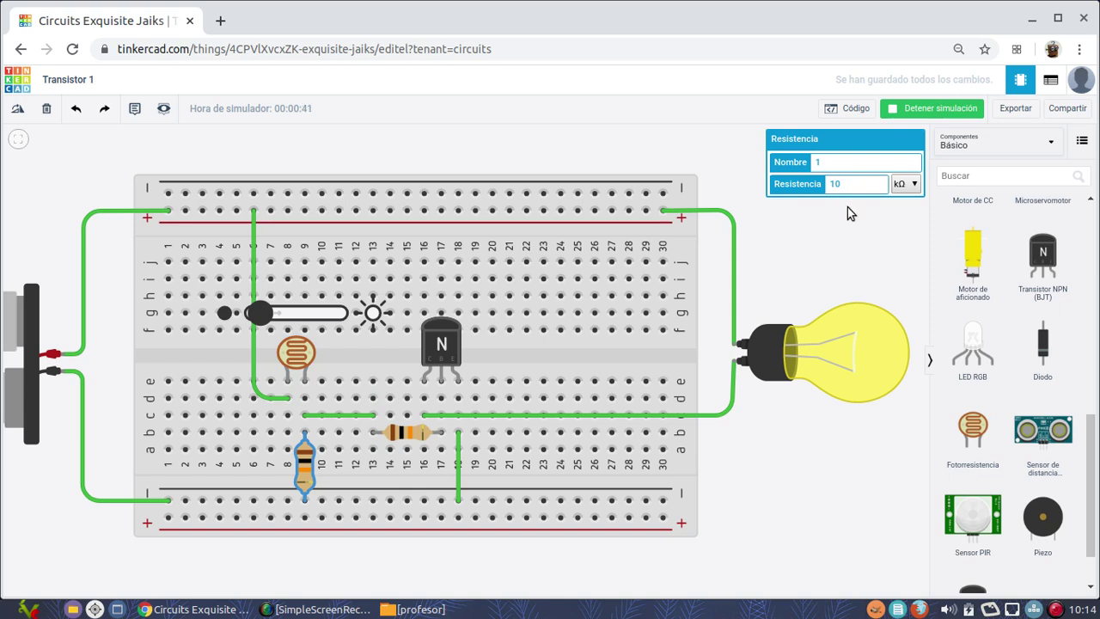
pyautogui.press('BackSpace')
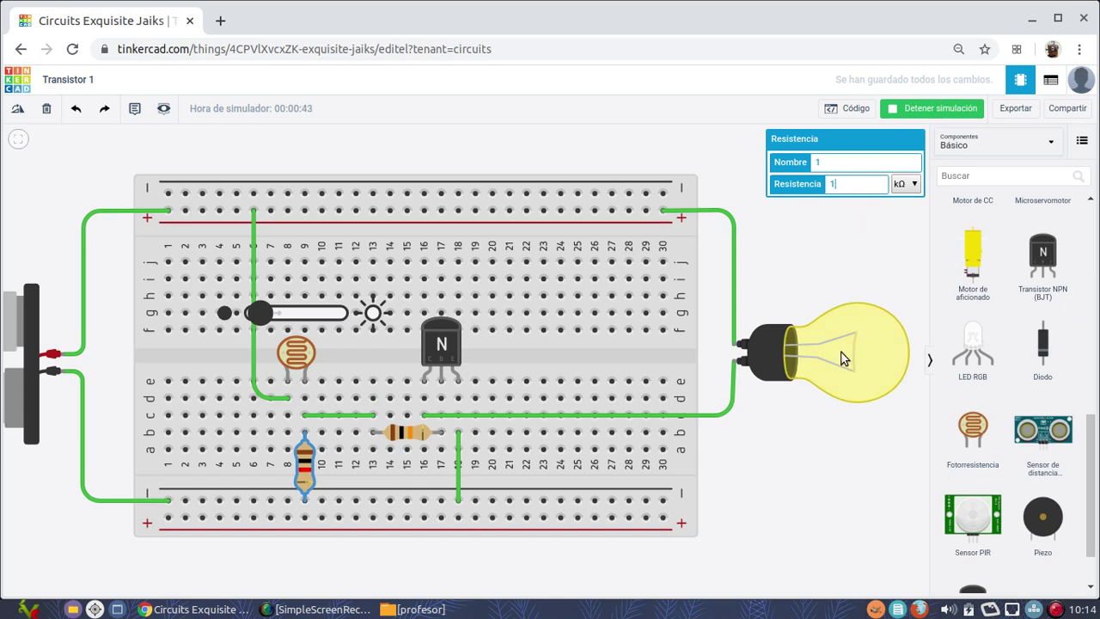
pyautogui.write('0')
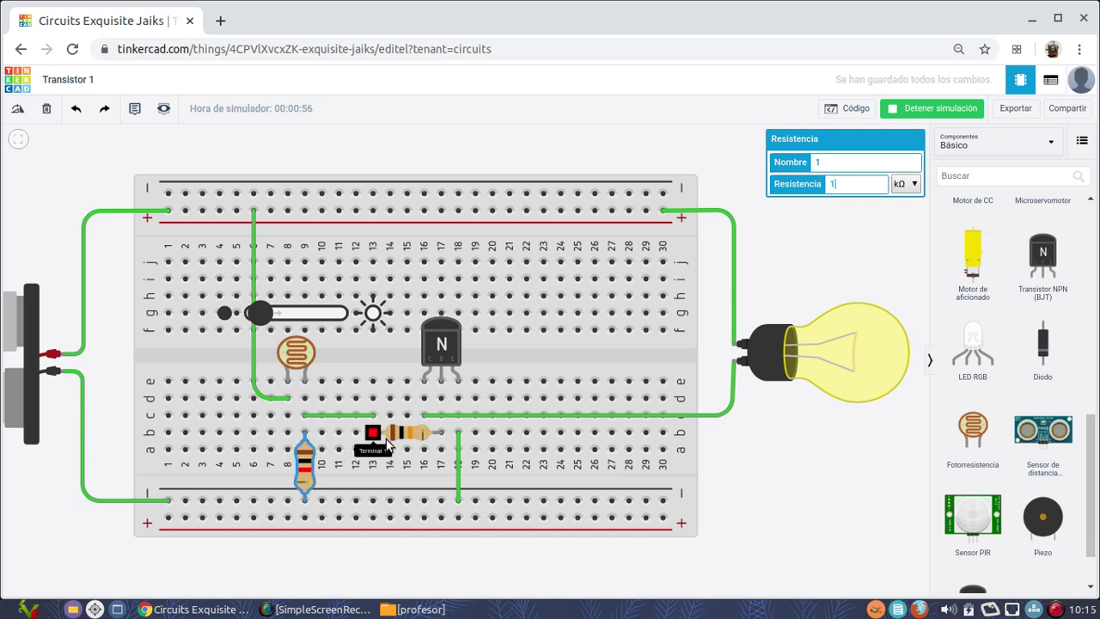
pyautogui.click(781, 267)
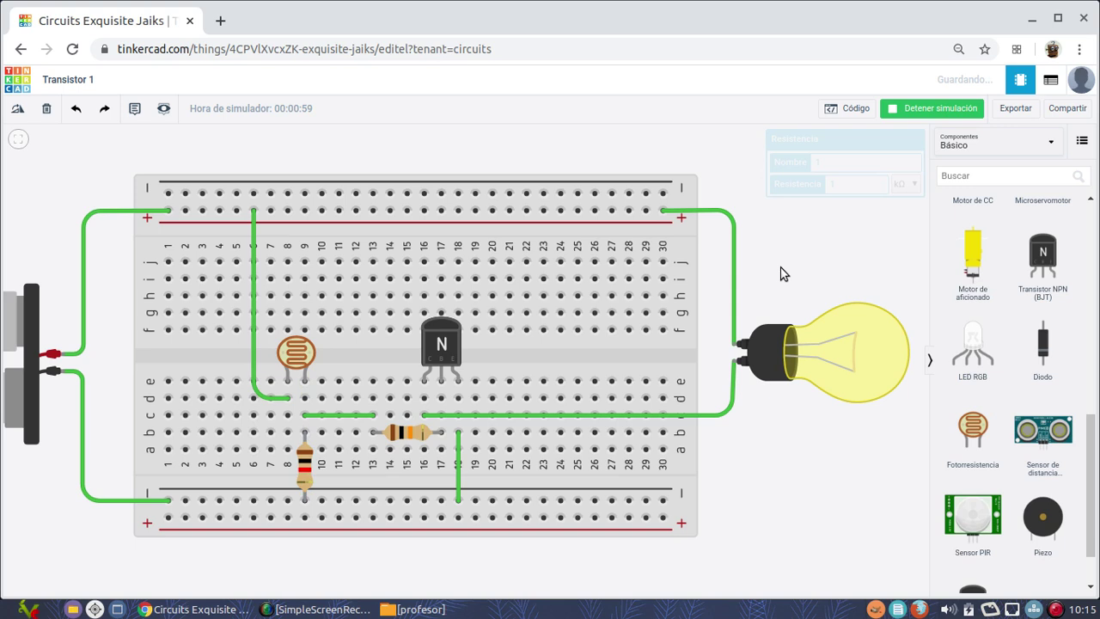
# Raise the photoresistor's light level to about the middle of its range to recheck the bulb, and stop the simulation
pyautogui.click(305, 360)
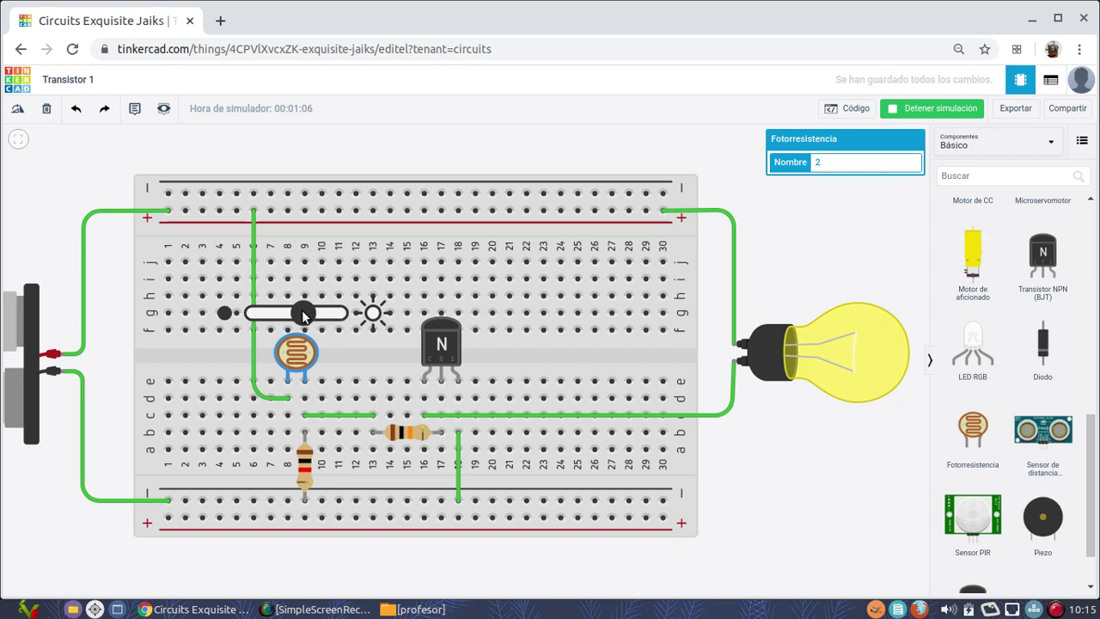
pyautogui.moveTo(301, 310)
pyautogui.mouseDown()
pyautogui.moveTo(262, 311)
pyautogui.moveTo(318, 305)
pyautogui.moveTo(260, 311)
pyautogui.moveTo(304, 305)
pyautogui.mouseUp()
pyautogui.click(890, 110)
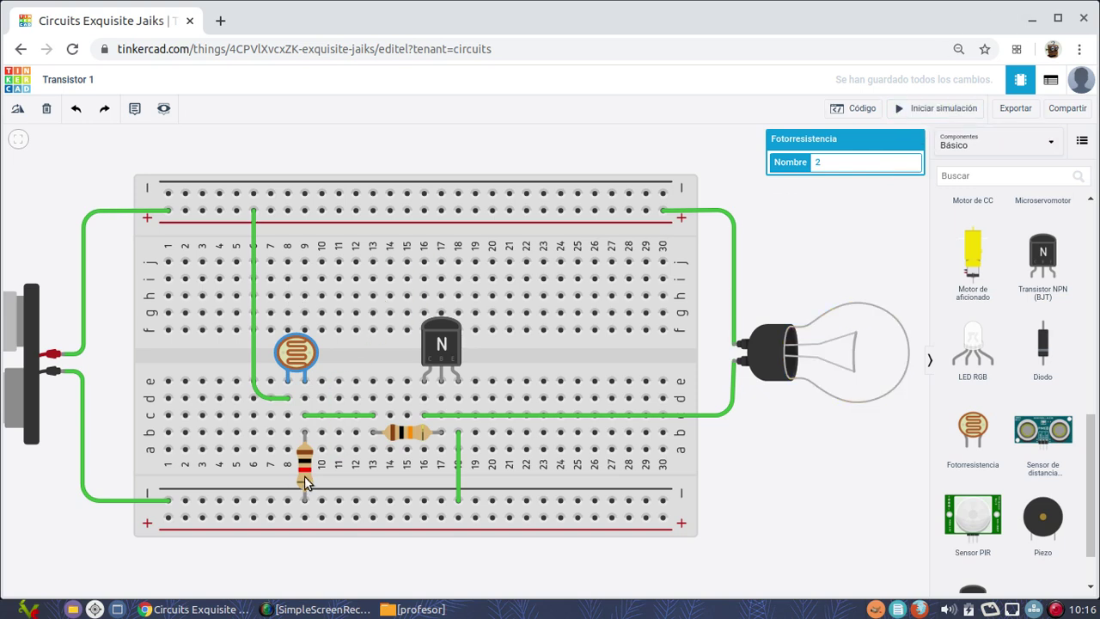
# Move the 1 kΩ resistor to column 10 in the upper half and the photoresistor to b4 and b5, wiring a4 to the lower negative rail
pyautogui.moveTo(305, 466); pyautogui.dragTo(335, 275)
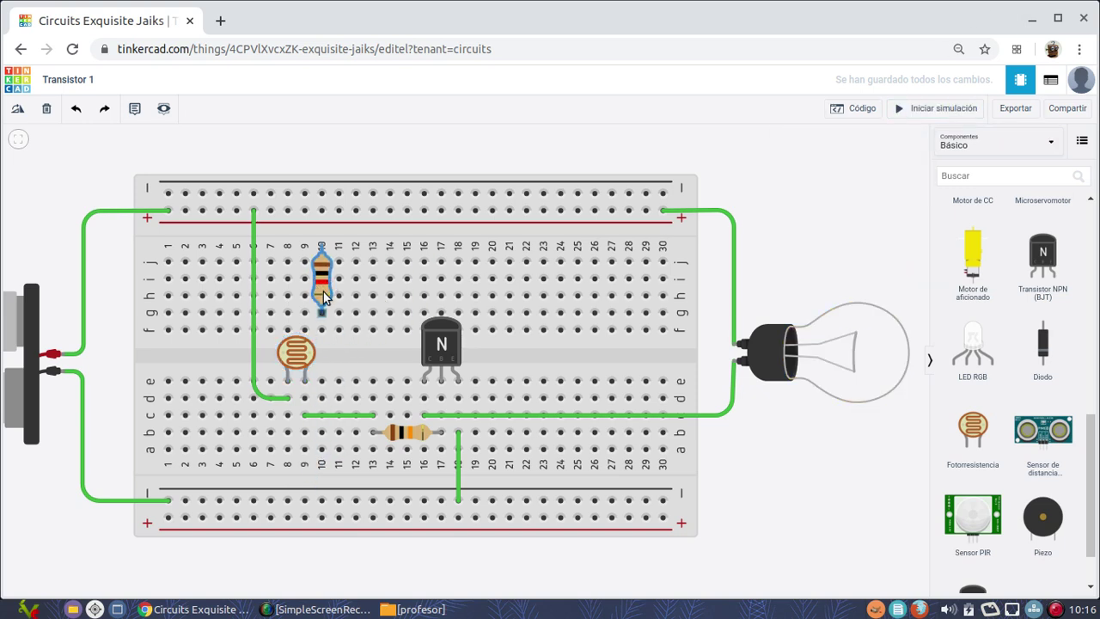
pyautogui.moveTo(301, 359); pyautogui.dragTo(230, 411)
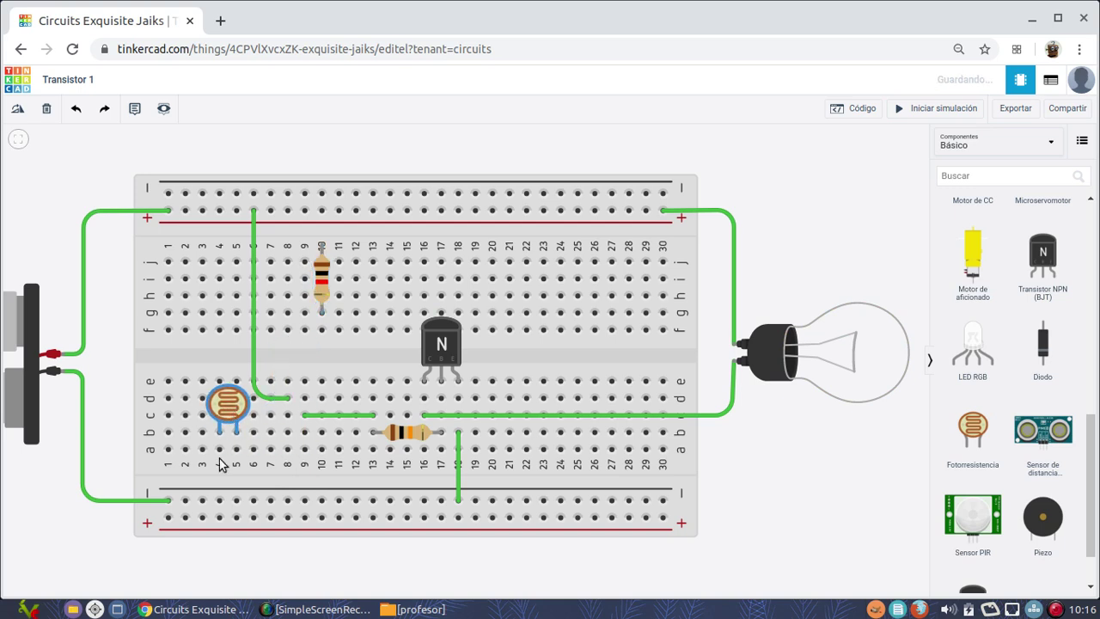
pyautogui.click(219, 448)
pyautogui.click(219, 500)
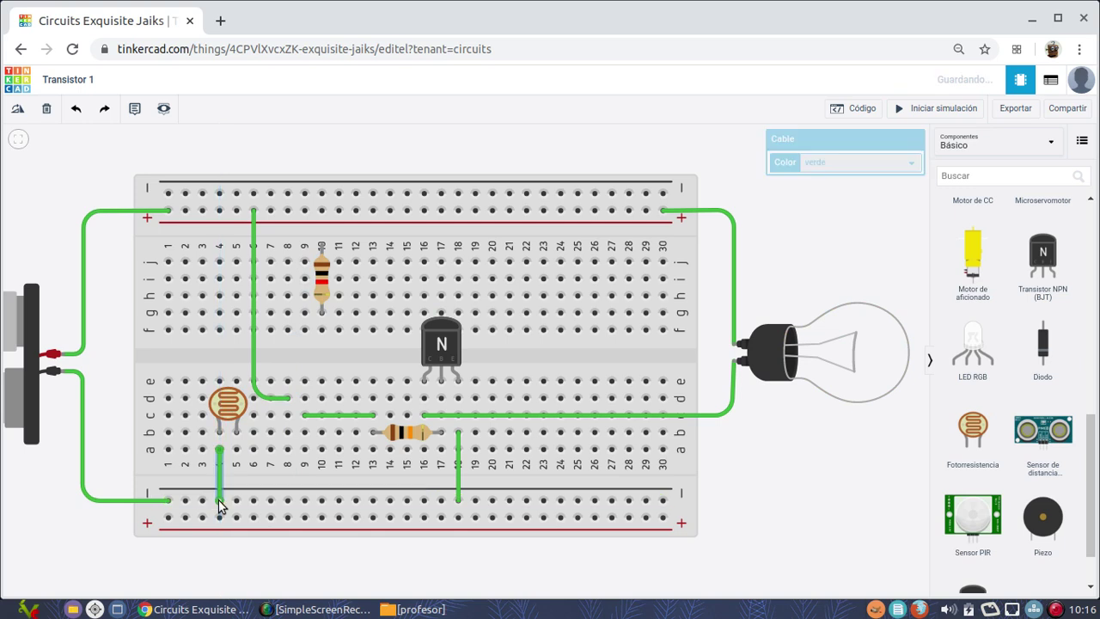
# Wire a5 to a9 and delete the cable running from the upper positive rail to d8
pyautogui.click(238, 450)
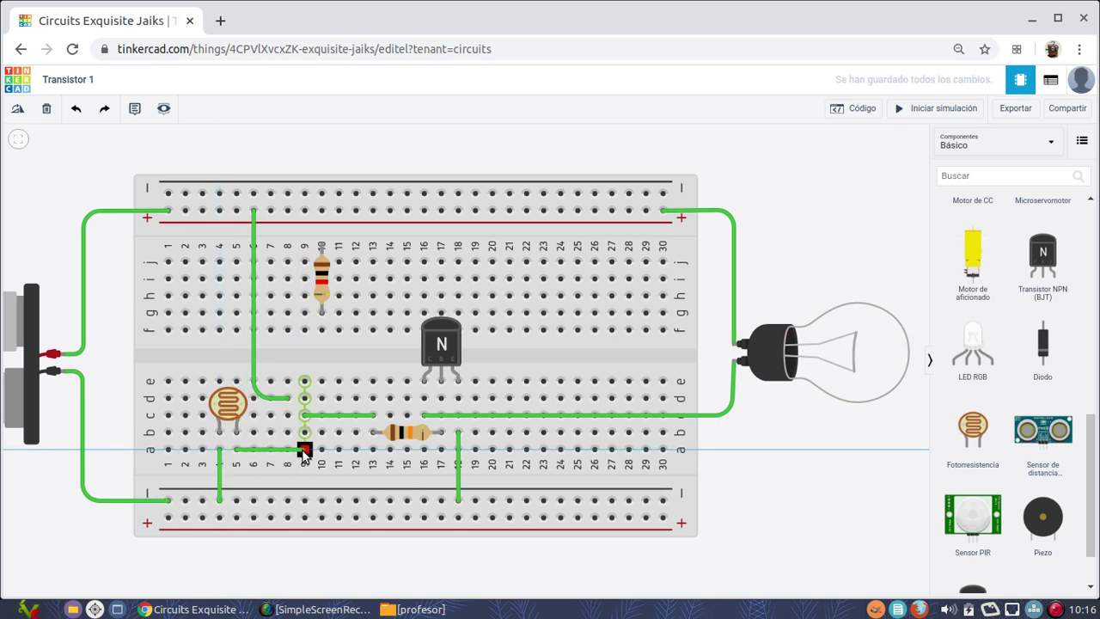
pyautogui.click(304, 449)
pyautogui.click(284, 400)
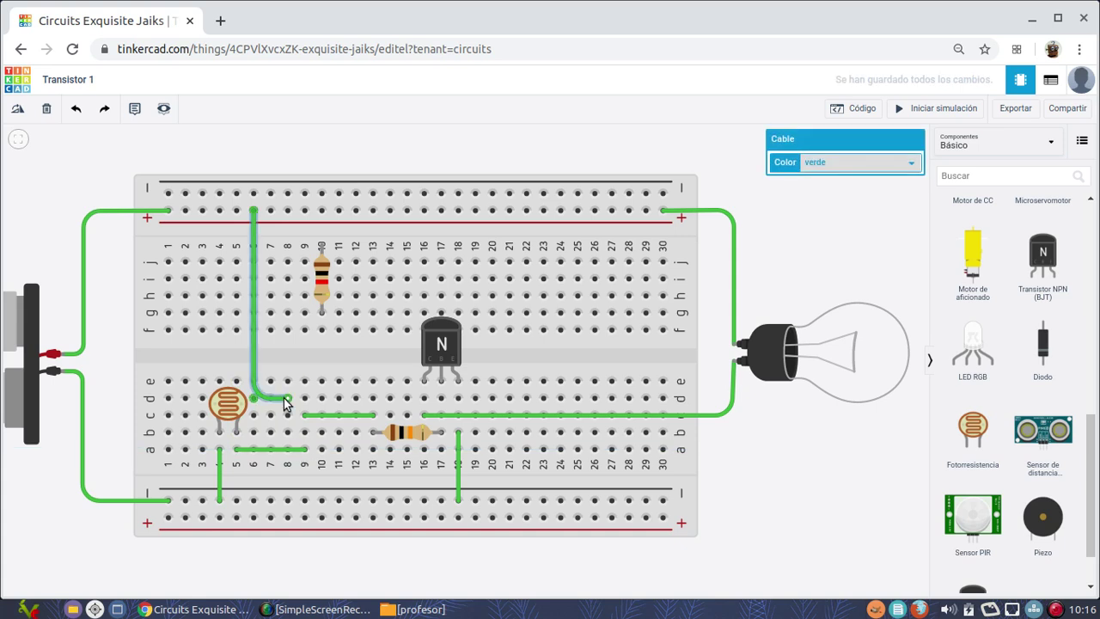
pyautogui.press('Delete')
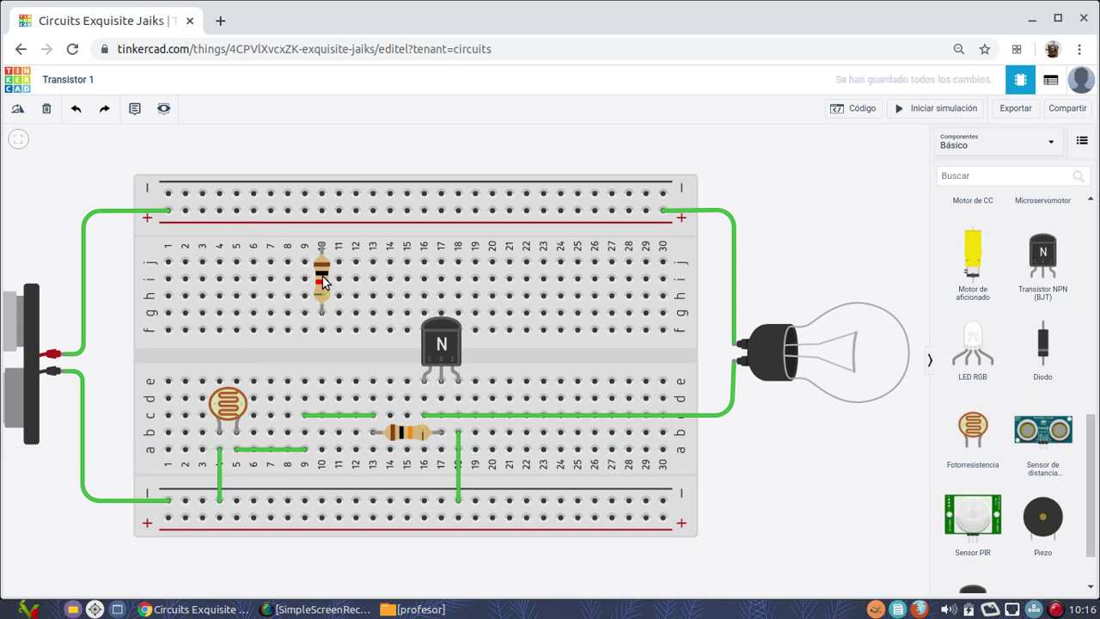
# Move the 1 kΩ resistor to column 9 across the central gap, between g9 and e9, and wire i9 to the upper positive rail
pyautogui.moveTo(327, 284); pyautogui.dragTo(306, 351)
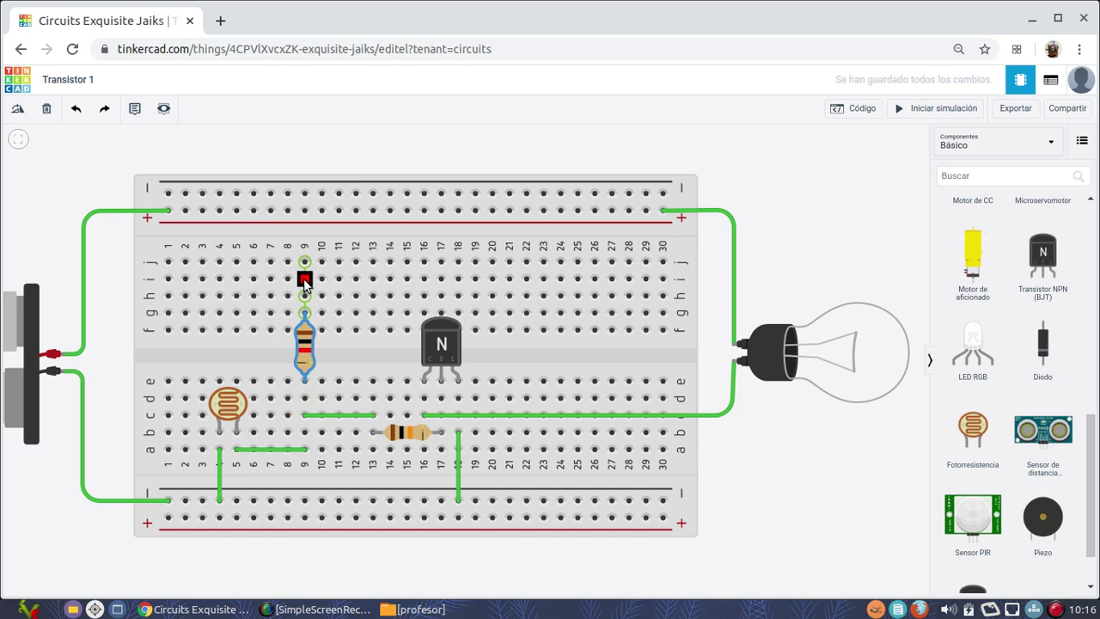
pyautogui.click(305, 280)
pyautogui.click(304, 211)
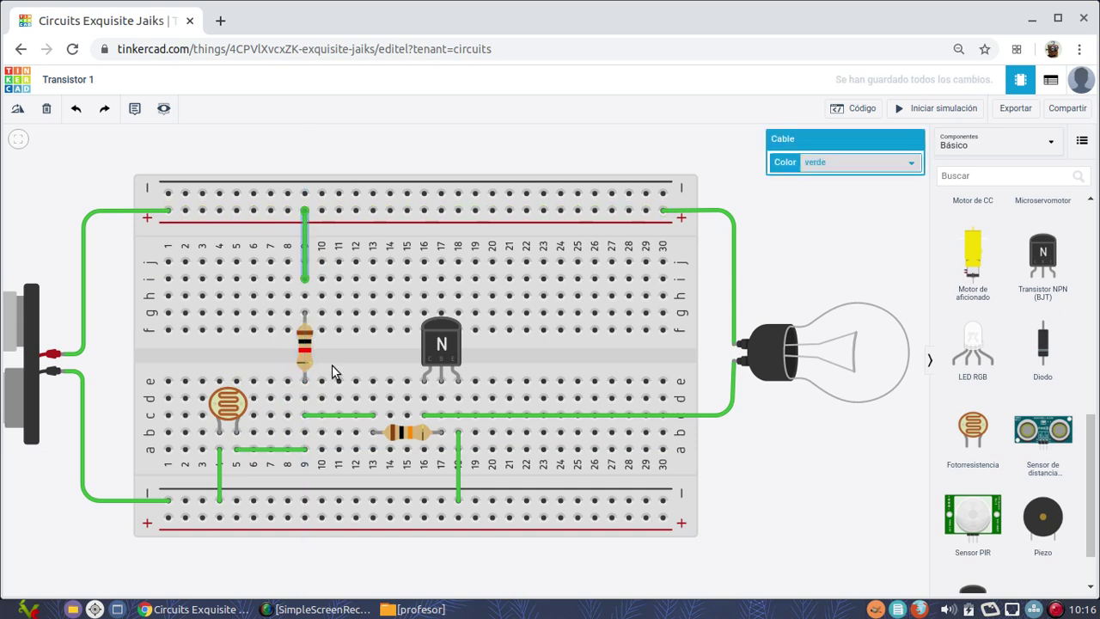
# Start the simulation and raise the photoresistor's light level slightly above dark to test the bulb
pyautogui.click(901, 109)
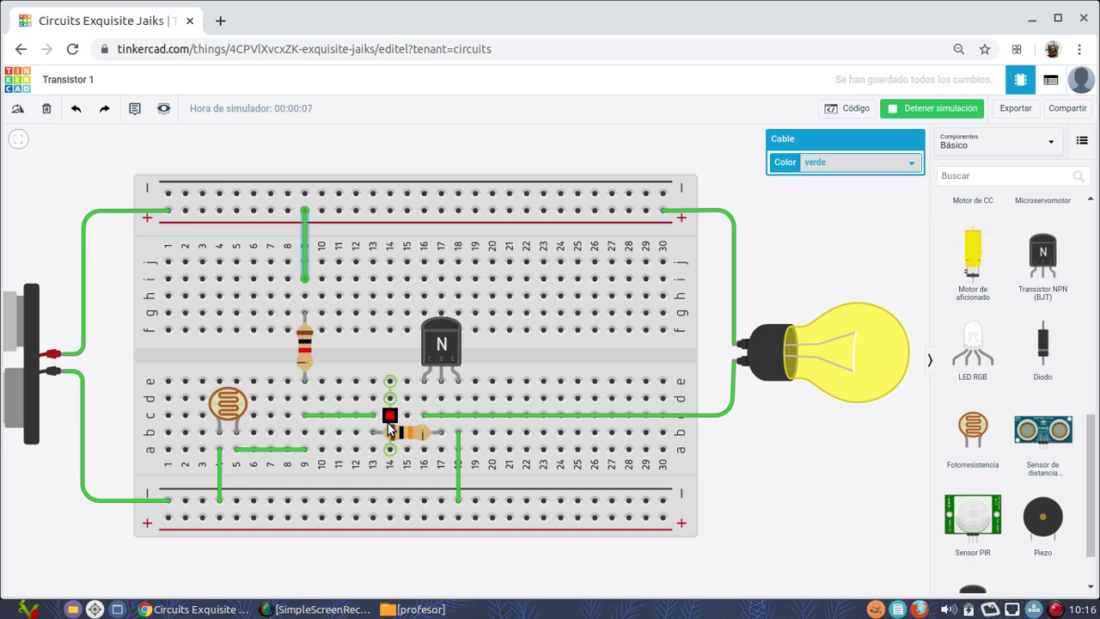
pyautogui.click(230, 405)
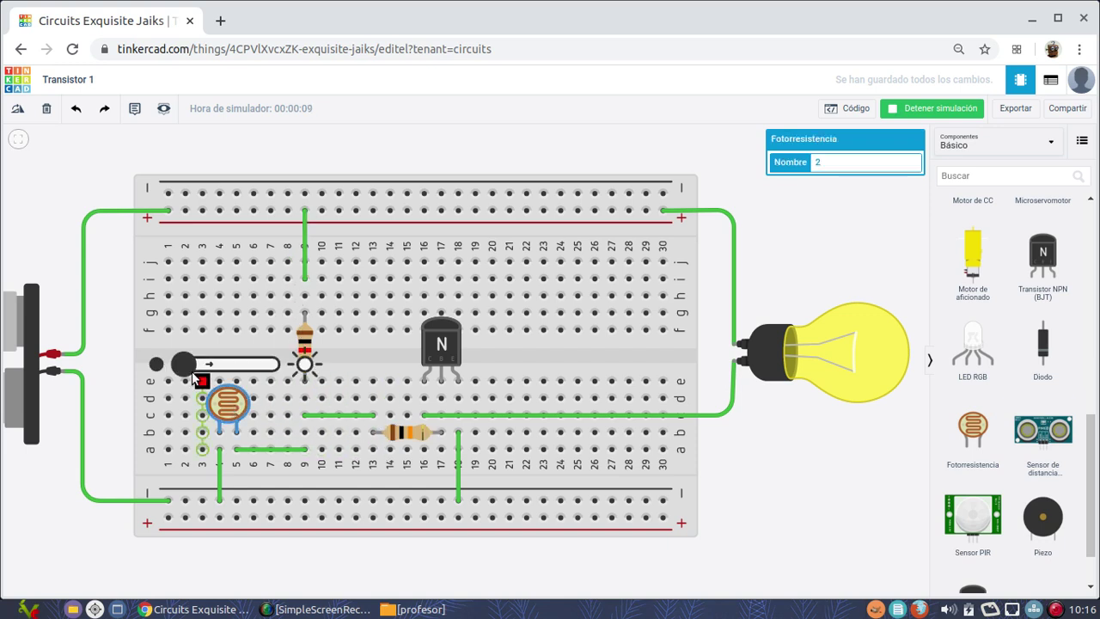
pyautogui.moveTo(187, 369)
pyautogui.mouseDown()
pyautogui.moveTo(274, 368)
pyautogui.moveTo(197, 365)
pyautogui.mouseUp()
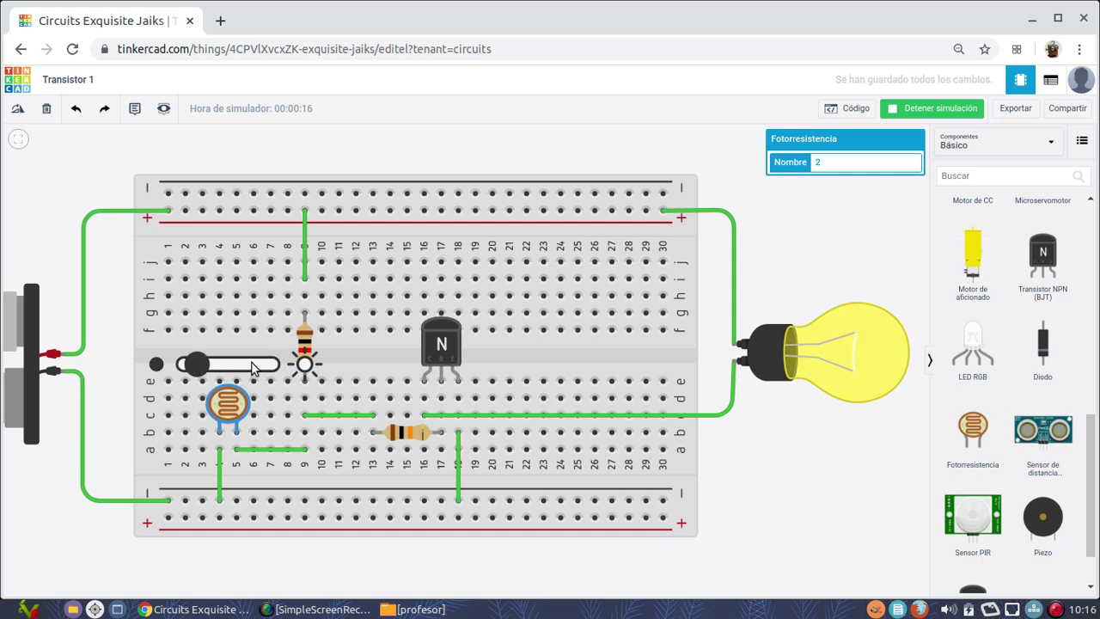
# Set the resistance of the vertical resistor in column 9 to 10 kΩ while the simulation runs
pyautogui.click(304, 342)
pyautogui.click(846, 185)
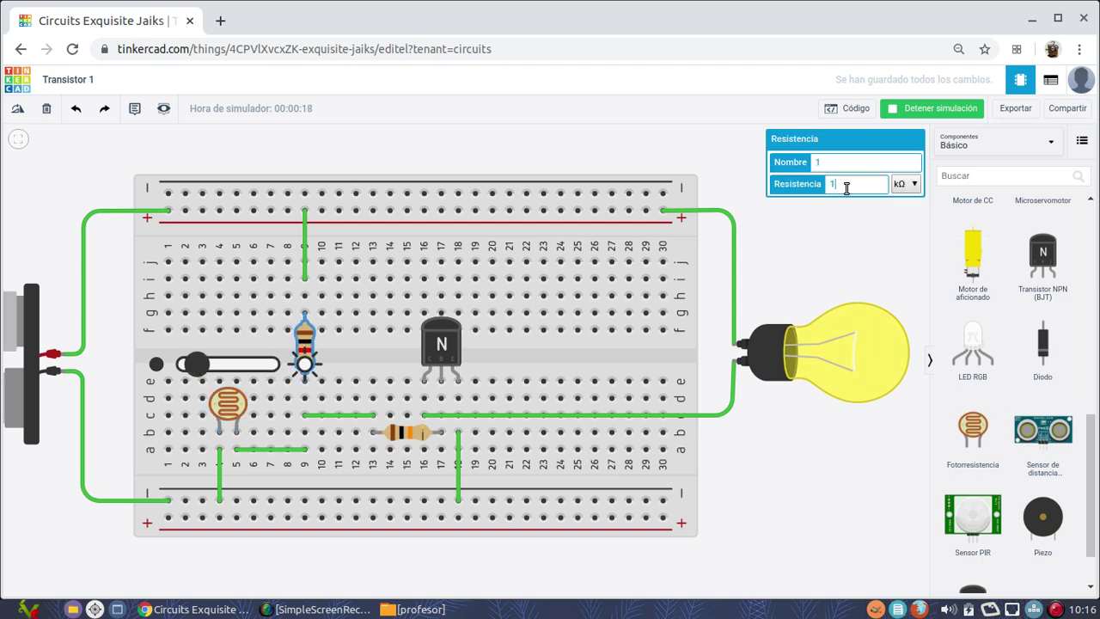
pyautogui.write('0')
pyautogui.press('Return')
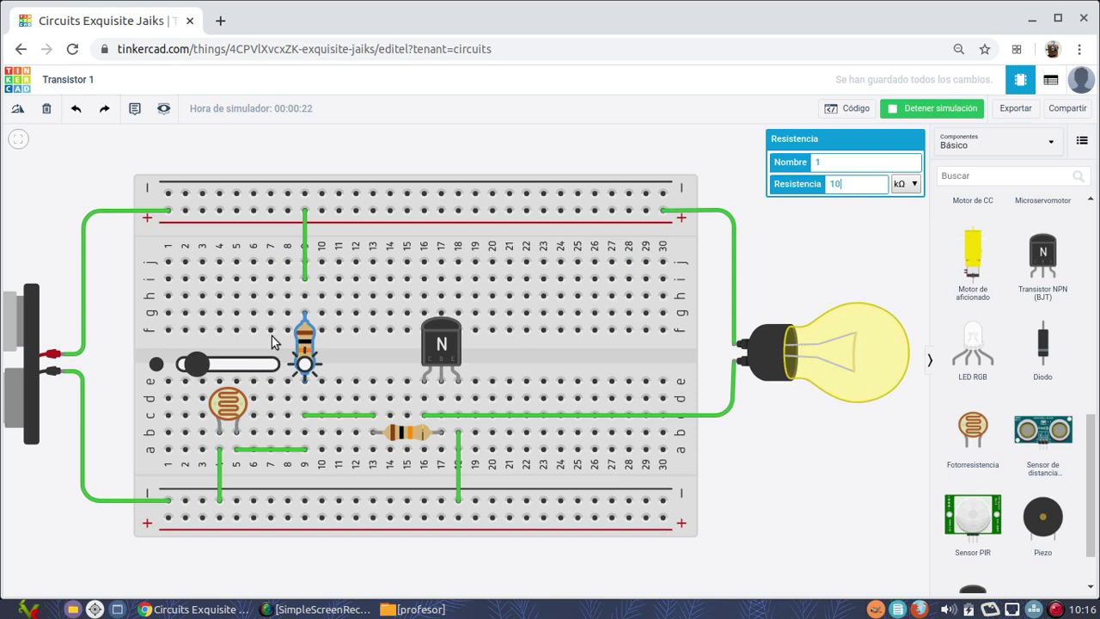
# Test the bulb with the photoresistor's light level at maximum, about the middle of its range, and fully dark
pyautogui.moveTo(205, 367); pyautogui.dragTo(289, 360)
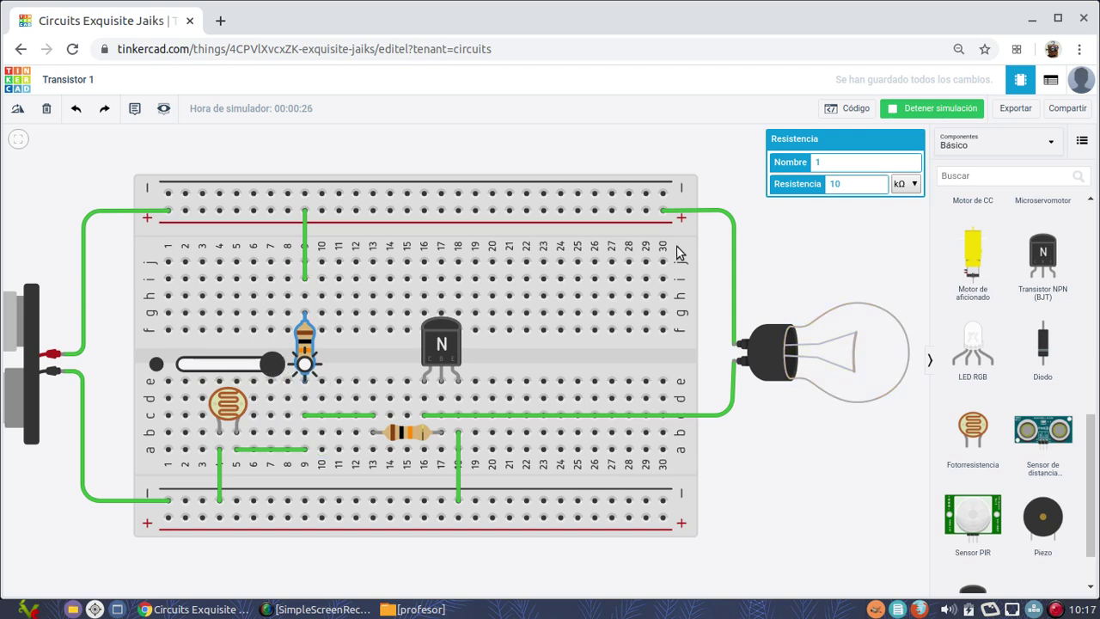
pyautogui.click(785, 265)
pyautogui.click(220, 403)
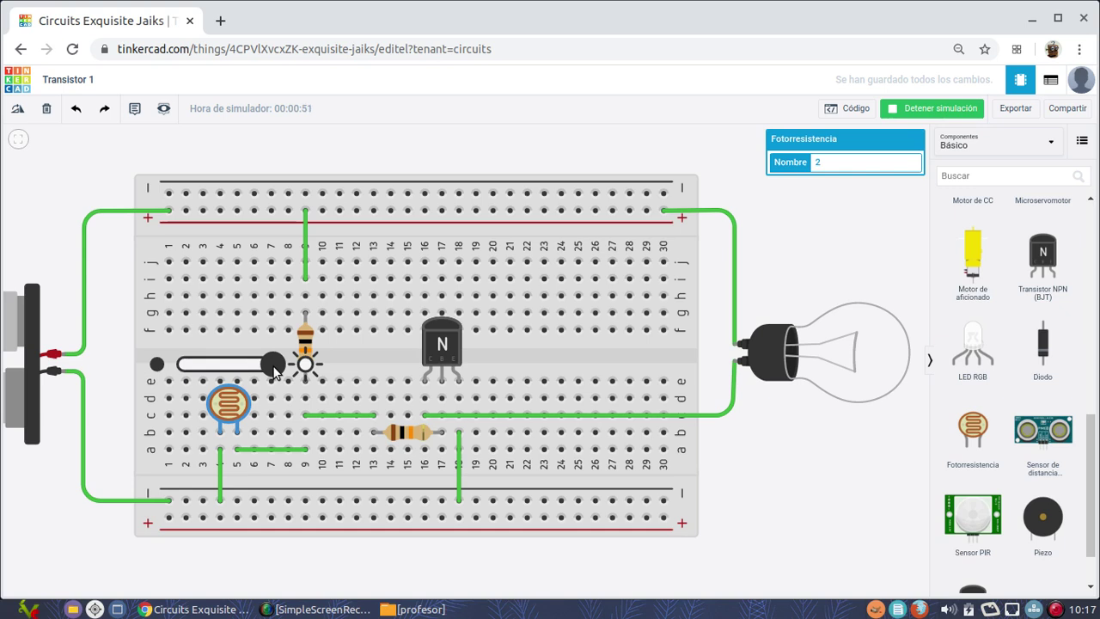
pyautogui.moveTo(275, 369); pyautogui.dragTo(224, 365)
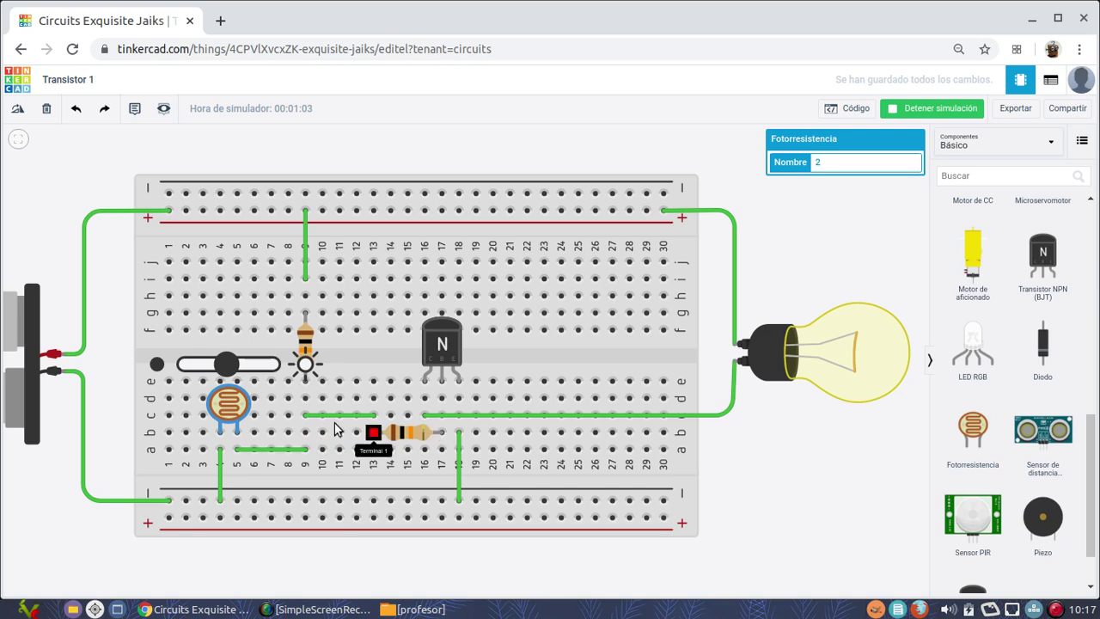
pyautogui.moveTo(226, 363); pyautogui.dragTo(184, 365)
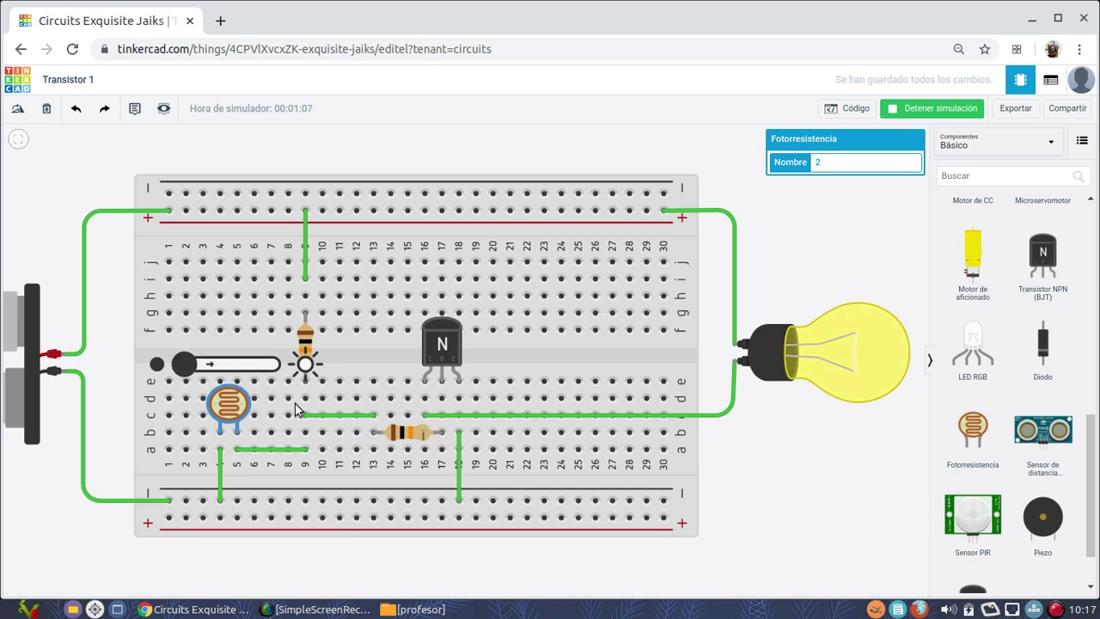